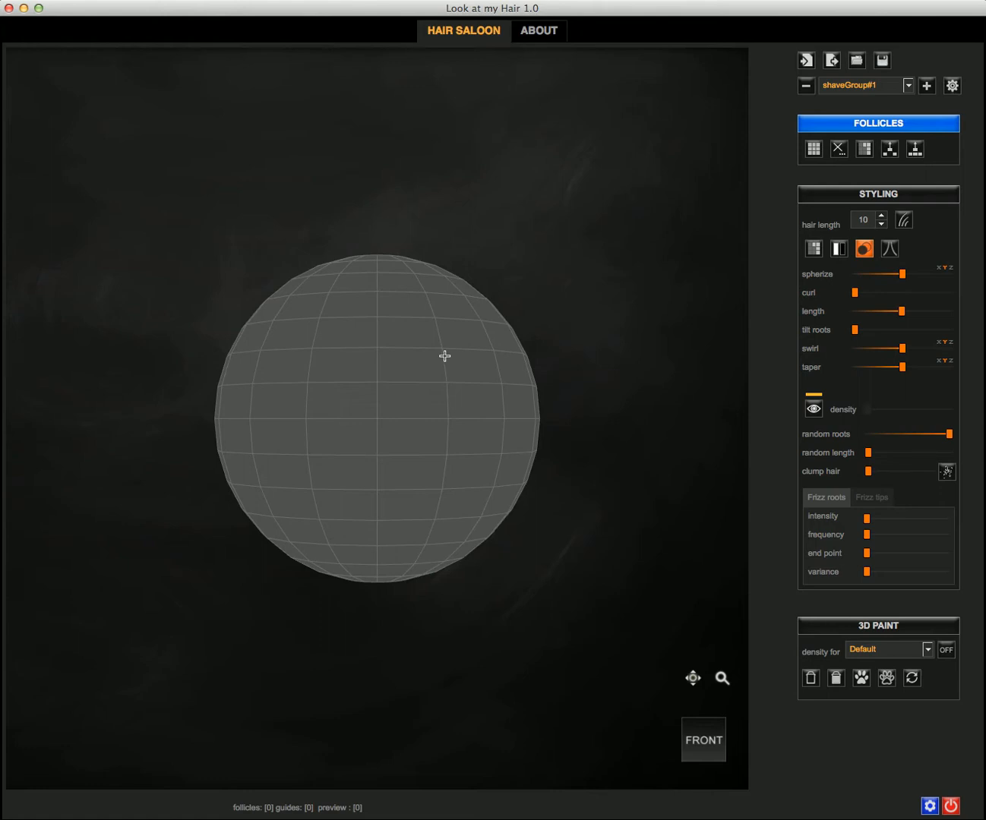
Step: Paint a small patch of follicle faces on the sphere's upper left
click(864, 88)
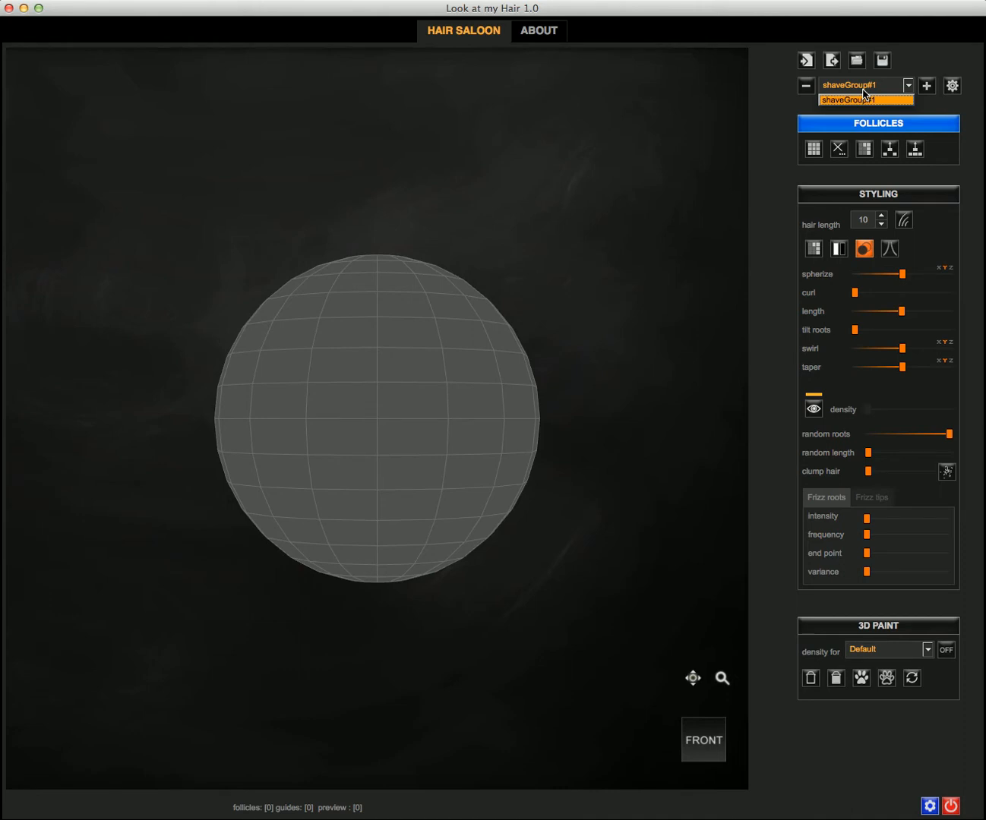
click(864, 90)
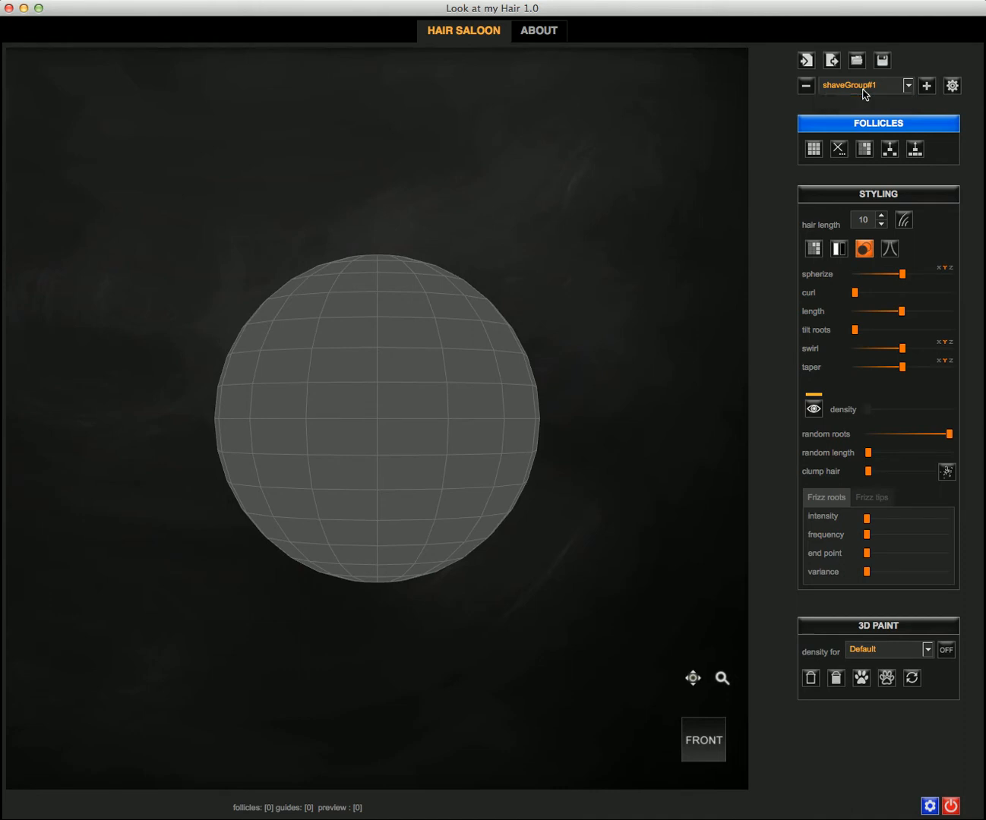
mouse_move(279, 341)
mouse_down()
mouse_move(272, 398)
mouse_move(246, 401)
mouse_move(248, 347)
mouse_up()
shift+drag(182, 424, 226, 343)
middle_drag(156, 386, 301, 378)
drag(328, 350, 351, 377)
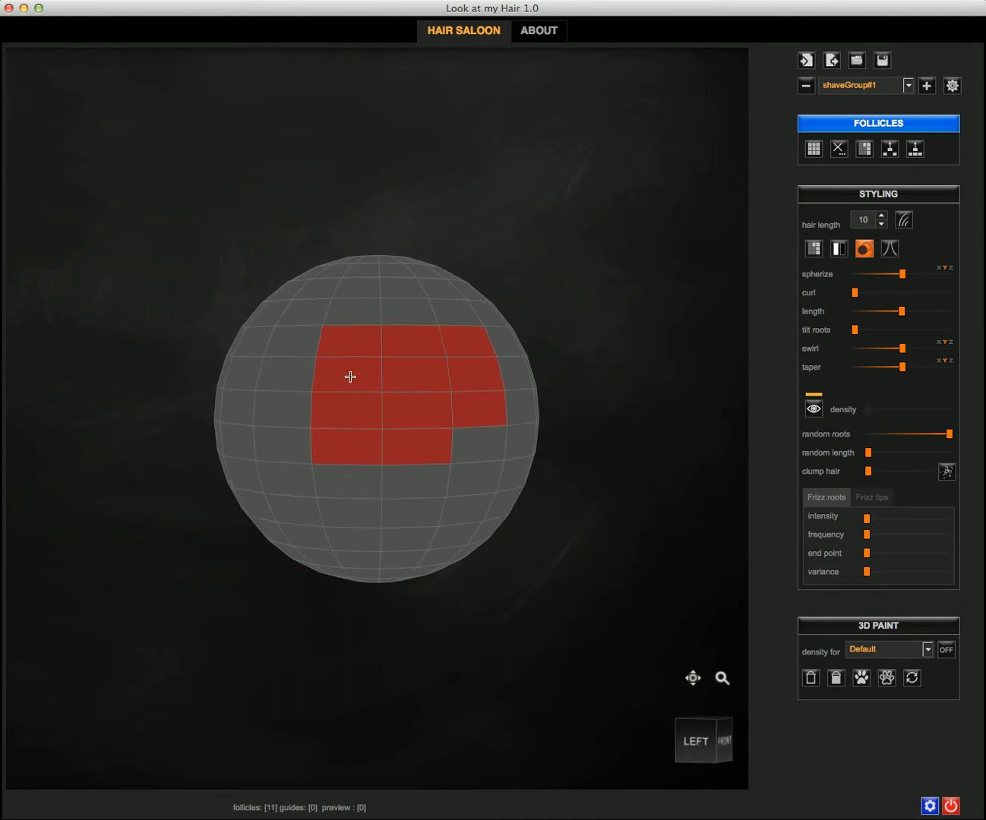
drag(425, 458, 373, 446)
mouse_move(421, 614)
mouse_down()
mouse_move(286, 626)
mouse_move(304, 629)
mouse_move(395, 592)
mouse_up()
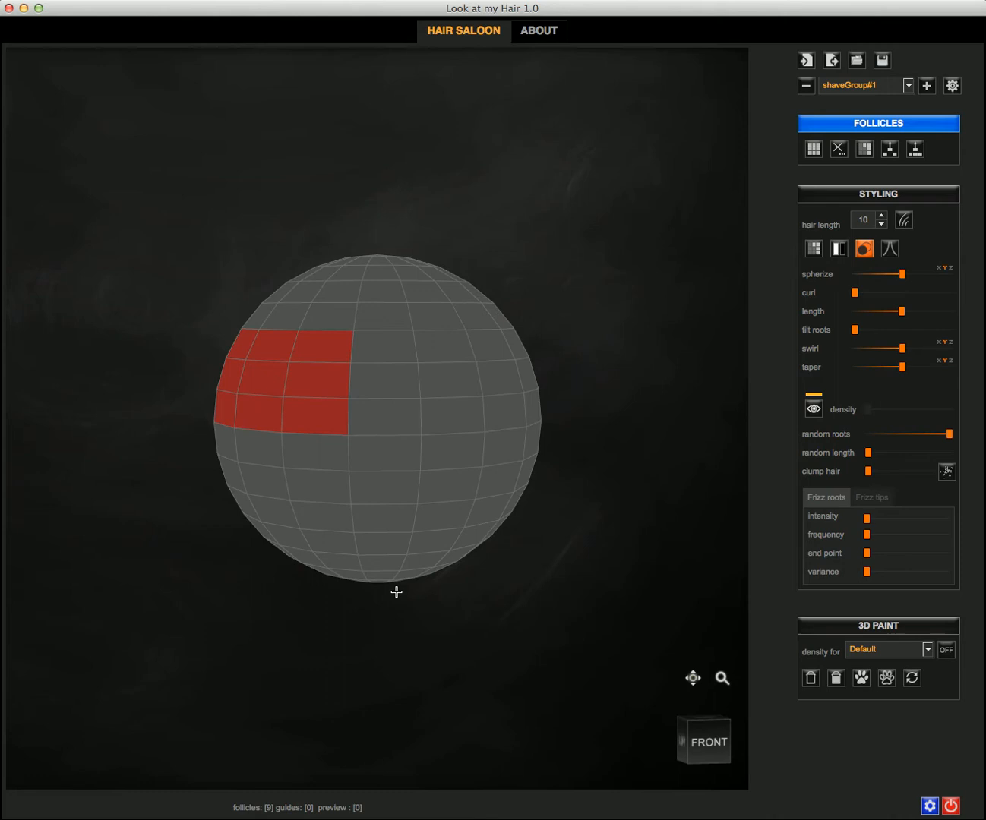
Step: Grow 16 guide hairs from the patch, spherize them, and add shaveGroup#2
click(902, 221)
click(903, 275)
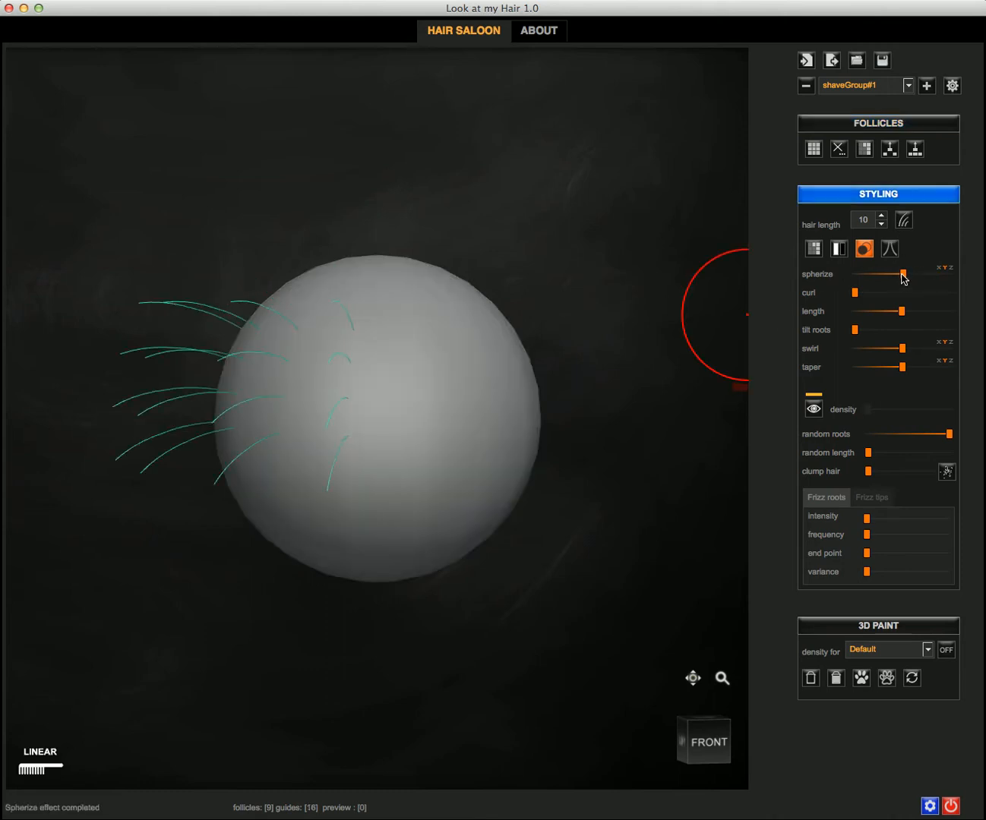
click(926, 86)
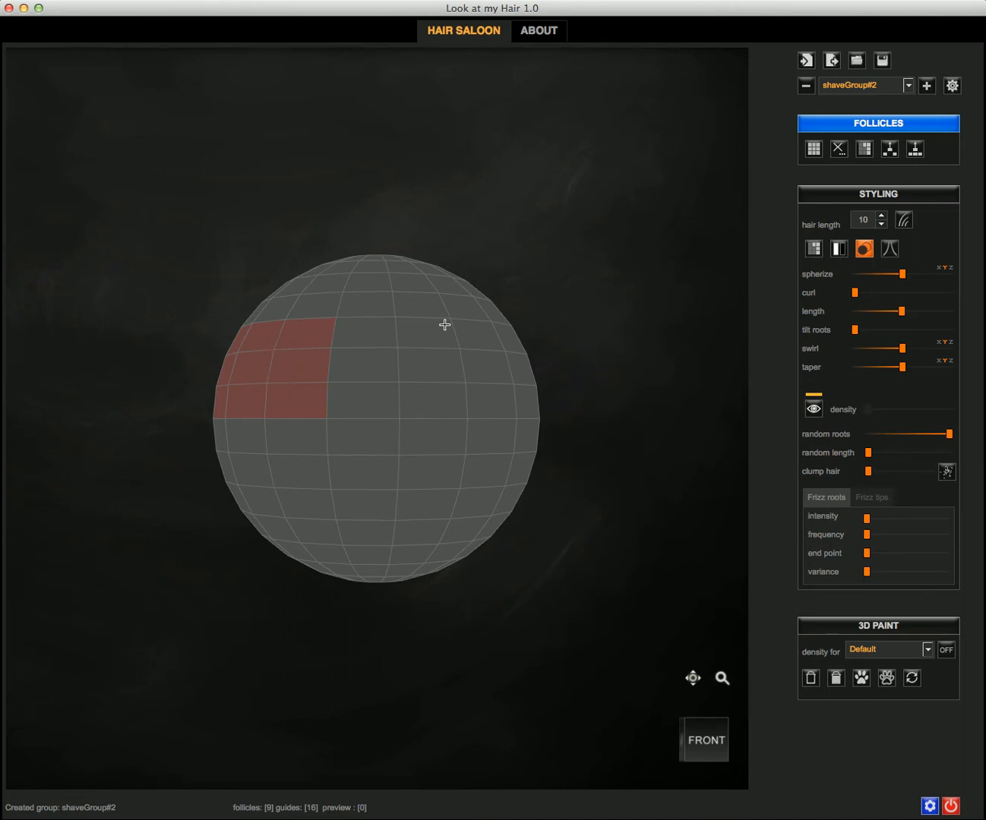
Step: Paint 18 follicle faces across the sphere's upper right for shaveGroup#2 and generate its guides
click(868, 87)
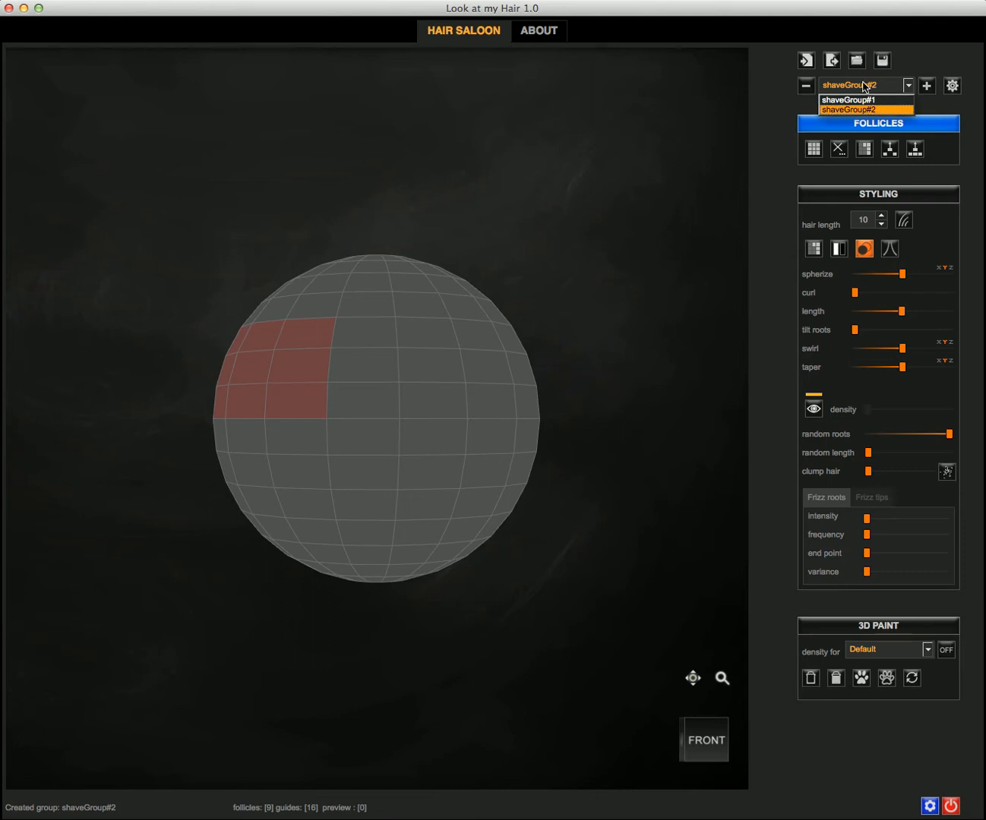
click(863, 87)
mouse_move(378, 337)
mouse_down()
mouse_move(377, 398)
mouse_move(451, 403)
mouse_move(478, 366)
mouse_move(437, 336)
mouse_move(431, 371)
mouse_up()
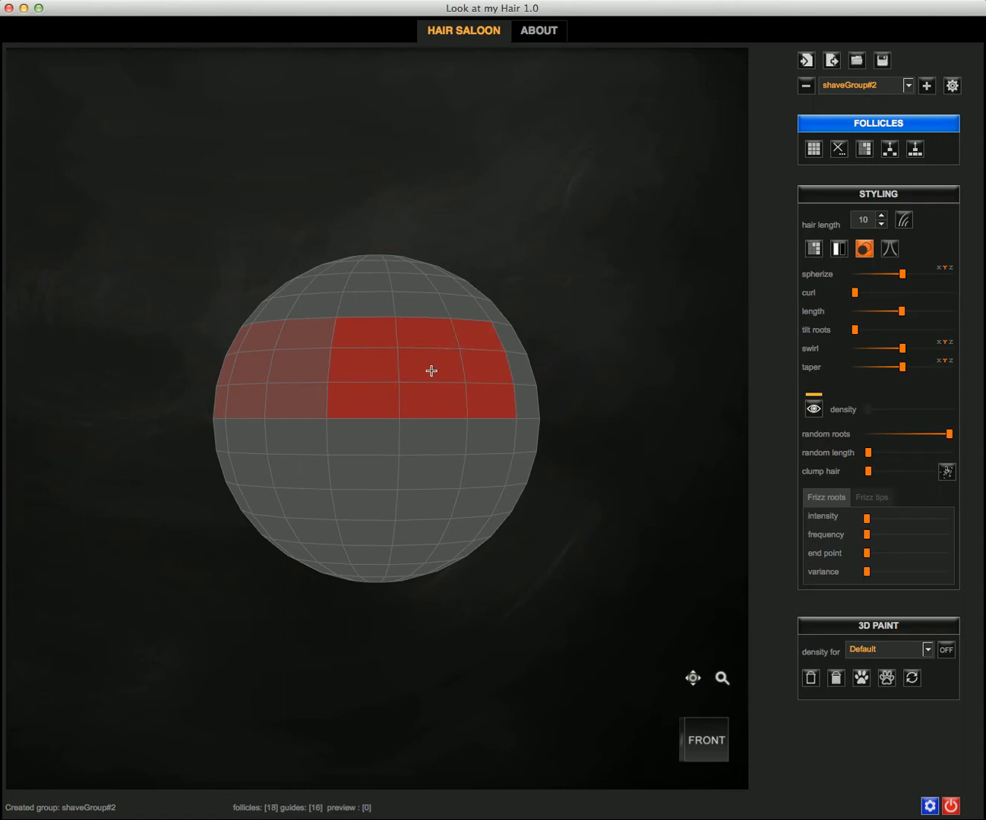
click(904, 220)
Step: Spherize shaveGroup#2's guide hairs and comb its lower-right strands toward the right
mouse_move(389, 136)
middle_down()
mouse_move(411, 135)
mouse_move(399, 134)
middle_up()
scroll(397, 242, down, 2)
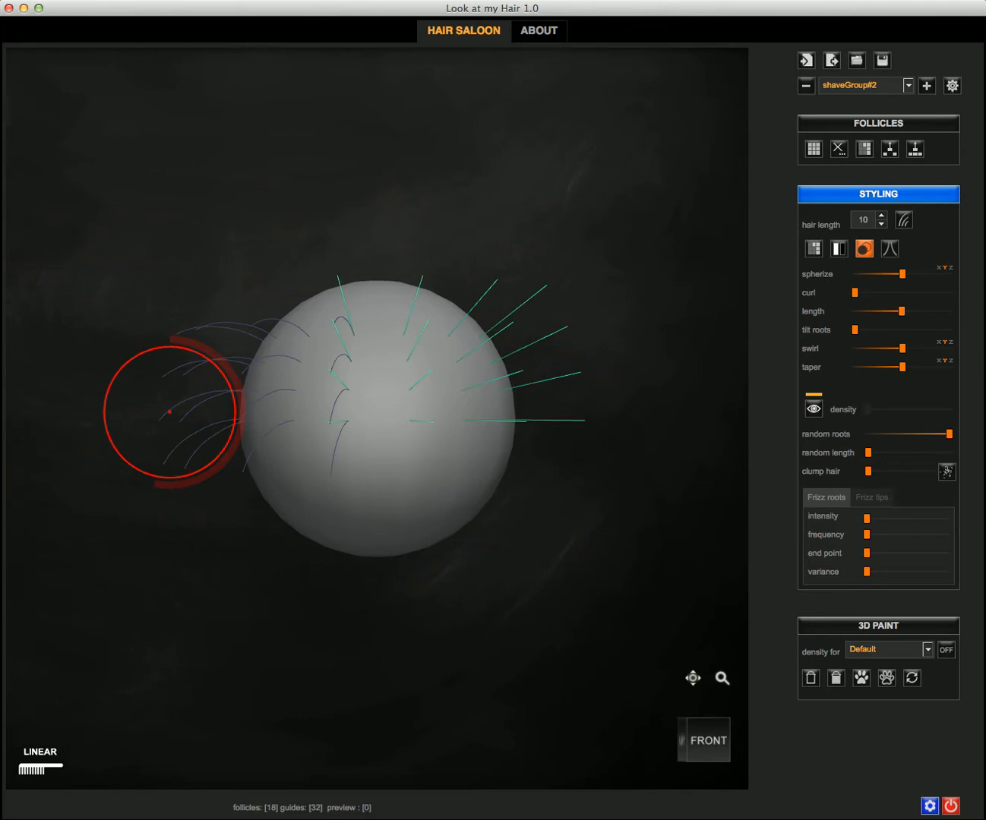
mouse_move(364, 192)
middle_down()
mouse_move(409, 181)
mouse_move(380, 181)
mouse_move(425, 187)
middle_up()
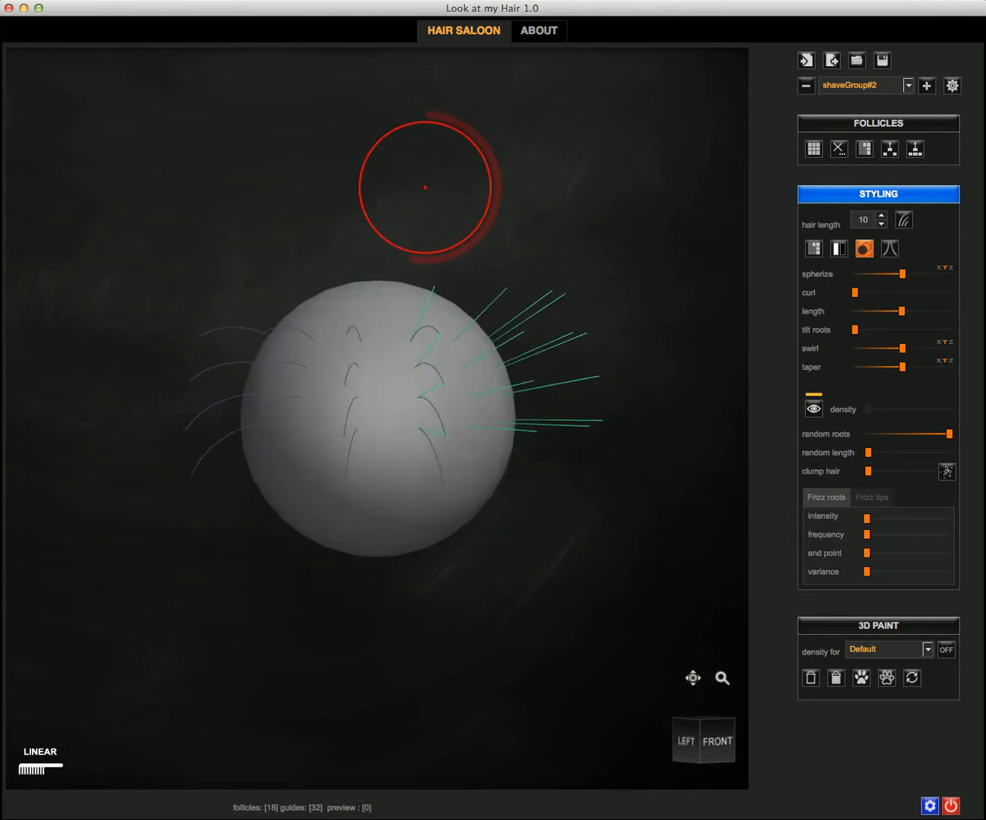
click(902, 275)
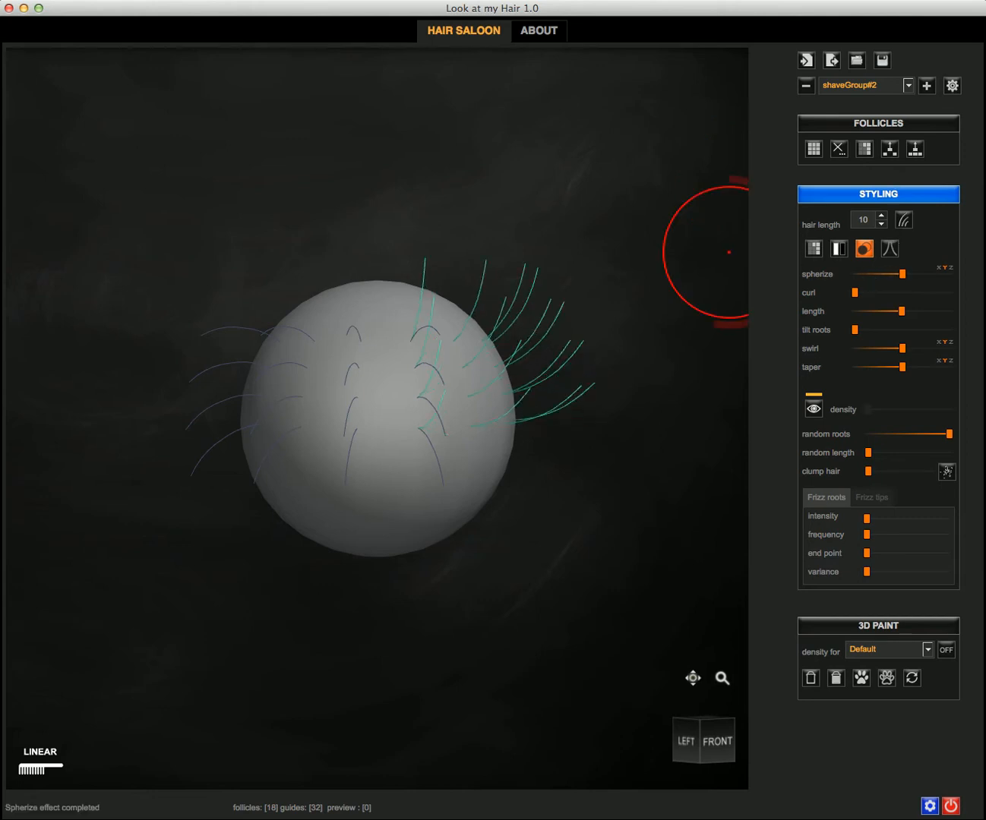
mouse_move(378, 155)
middle_down()
mouse_move(495, 147)
mouse_move(346, 142)
mouse_move(295, 226)
mouse_move(329, 192)
mouse_move(363, 362)
middle_up()
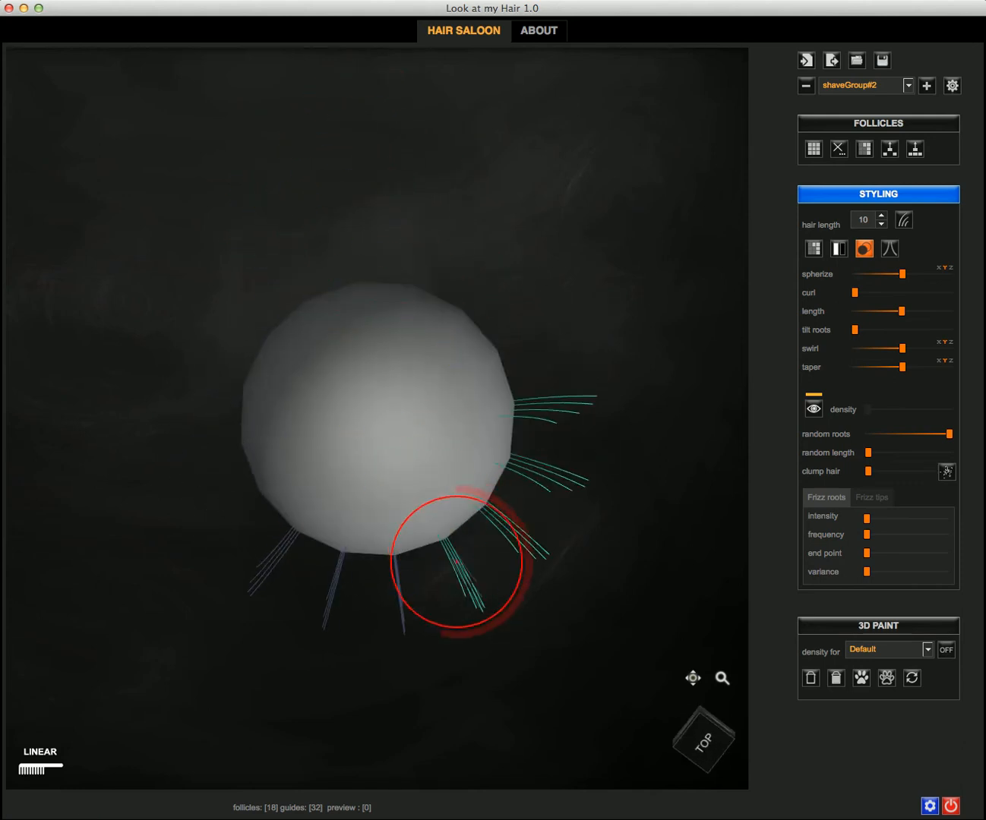
mouse_move(456, 625)
mouse_down()
mouse_move(462, 590)
mouse_move(465, 609)
mouse_move(479, 609)
mouse_move(539, 580)
mouse_move(555, 557)
mouse_move(583, 405)
mouse_move(553, 438)
mouse_move(563, 440)
mouse_move(557, 496)
mouse_move(570, 489)
mouse_move(524, 543)
mouse_move(530, 611)
mouse_move(518, 589)
mouse_move(728, 230)
mouse_up()
Step: Select shaveGroup#1 and comb its lower guide hairs toward the left
click(842, 87)
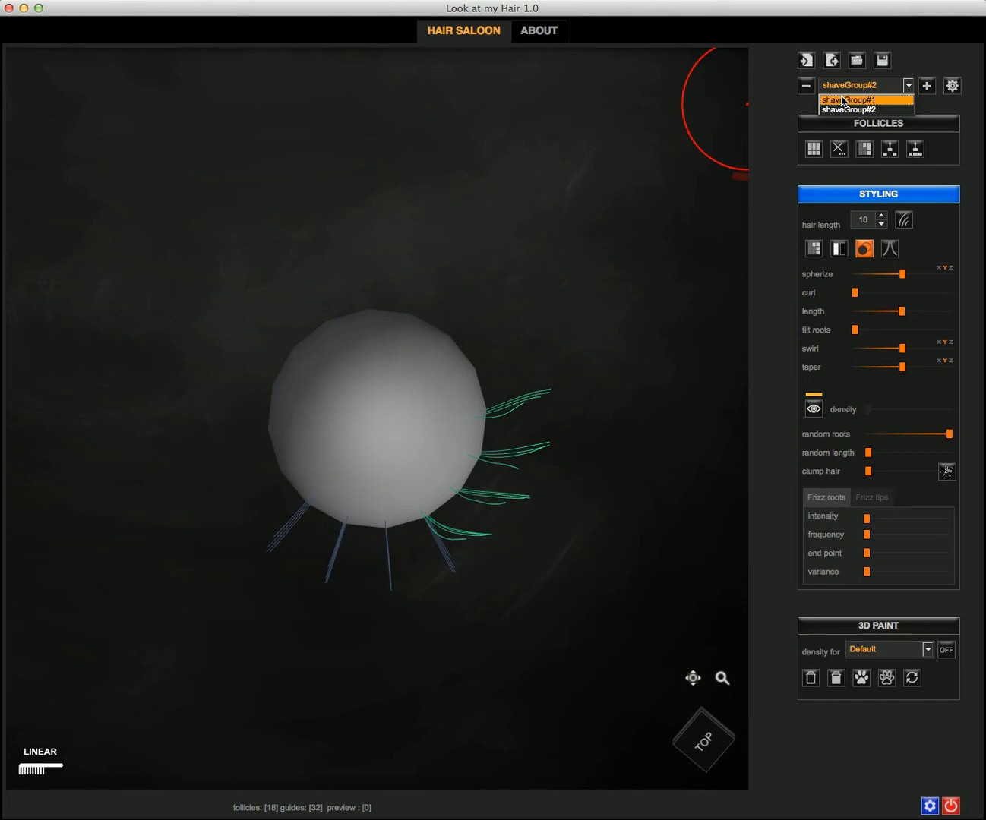
click(841, 99)
mouse_move(433, 609)
mouse_down()
mouse_move(387, 648)
mouse_move(266, 601)
mouse_move(255, 607)
mouse_move(284, 617)
mouse_move(224, 615)
mouse_move(237, 617)
mouse_up()
middle_drag(246, 653, 220, 504)
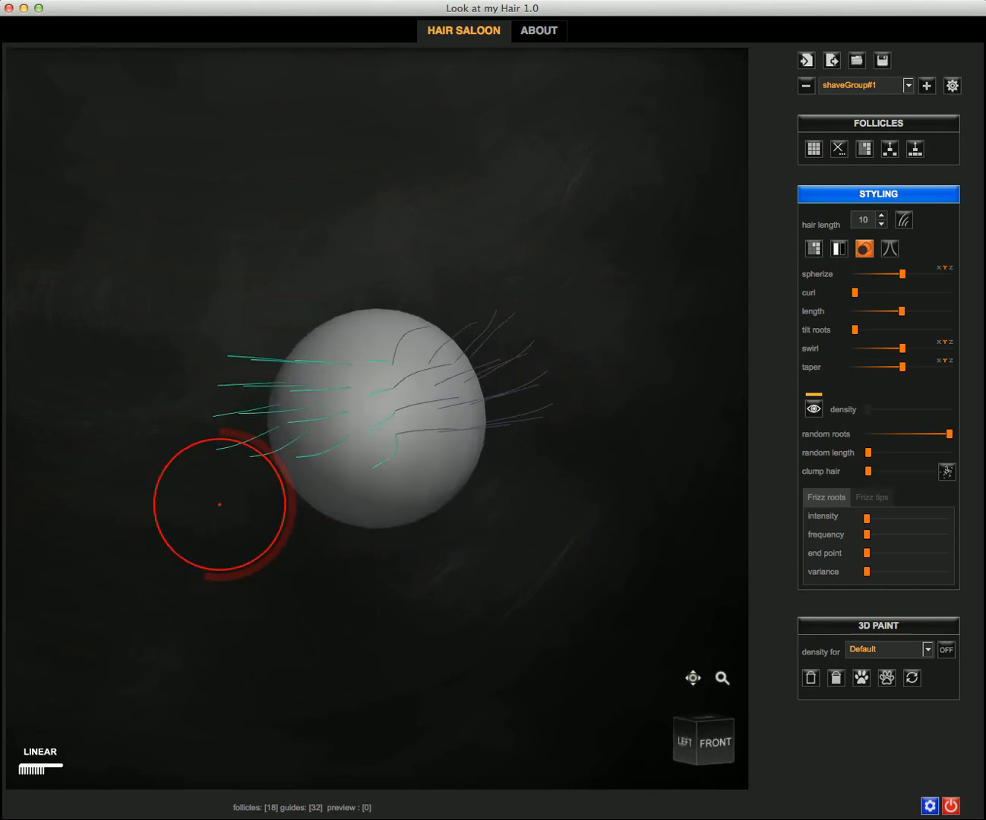
Step: Show shaveGroup#1's full hair preview and raise its random length variation
click(813, 410)
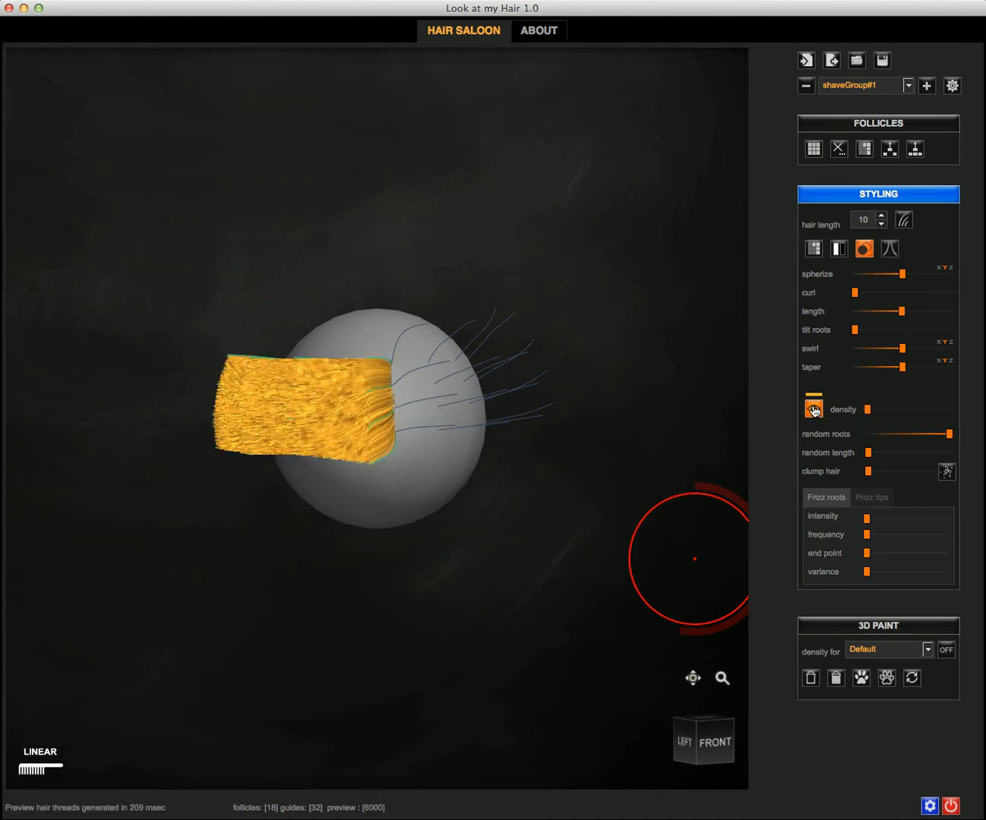
mouse_move(625, 507)
alt+mouse_down()
mouse_move(596, 534)
mouse_move(577, 614)
mouse_move(566, 546)
mouse_move(580, 523)
alt+mouse_up()
drag(868, 453, 923, 455)
alt+drag(532, 576, 427, 640)
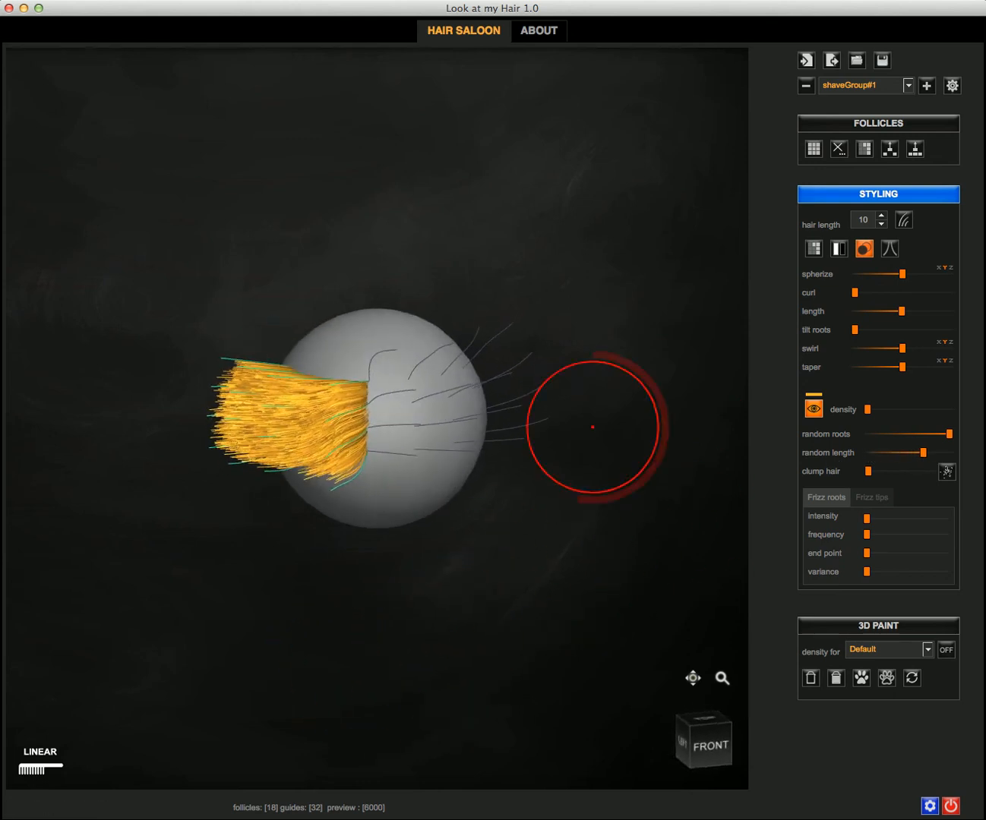
Step: Switch to shaveGroup#2, show its full preview, and colour its hair lavender
click(839, 87)
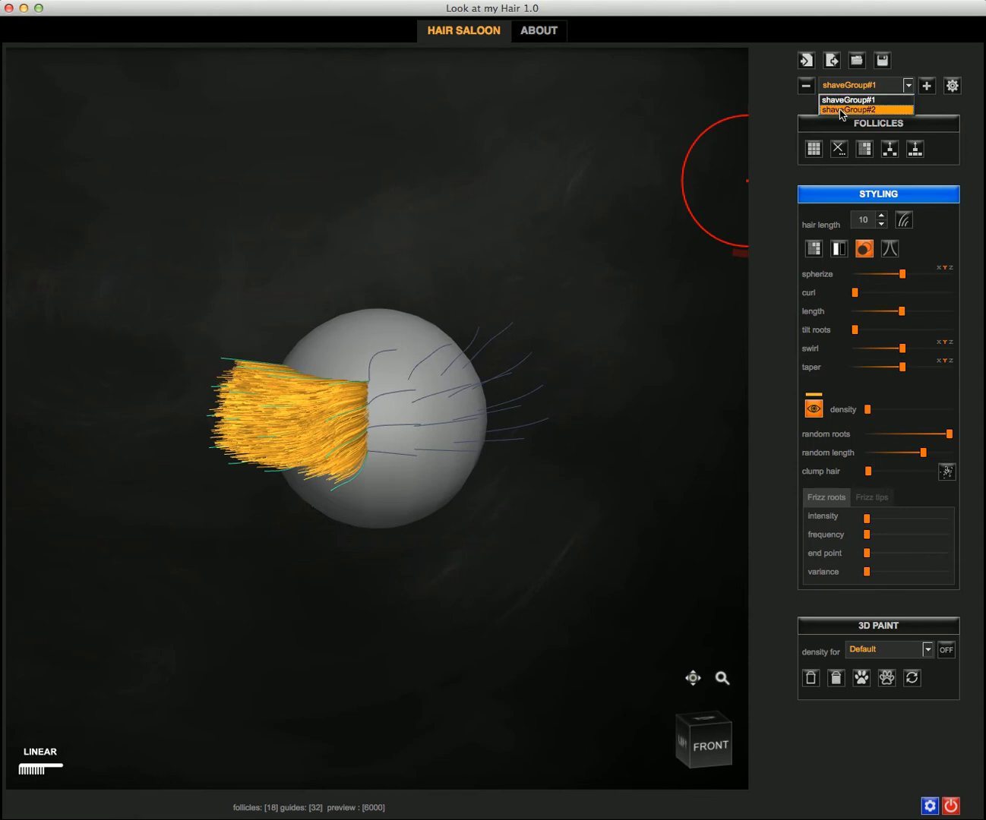
click(841, 110)
mouse_move(532, 181)
alt+mouse_down()
mouse_move(566, 165)
mouse_move(442, 276)
mouse_move(489, 262)
mouse_move(438, 250)
alt+mouse_up()
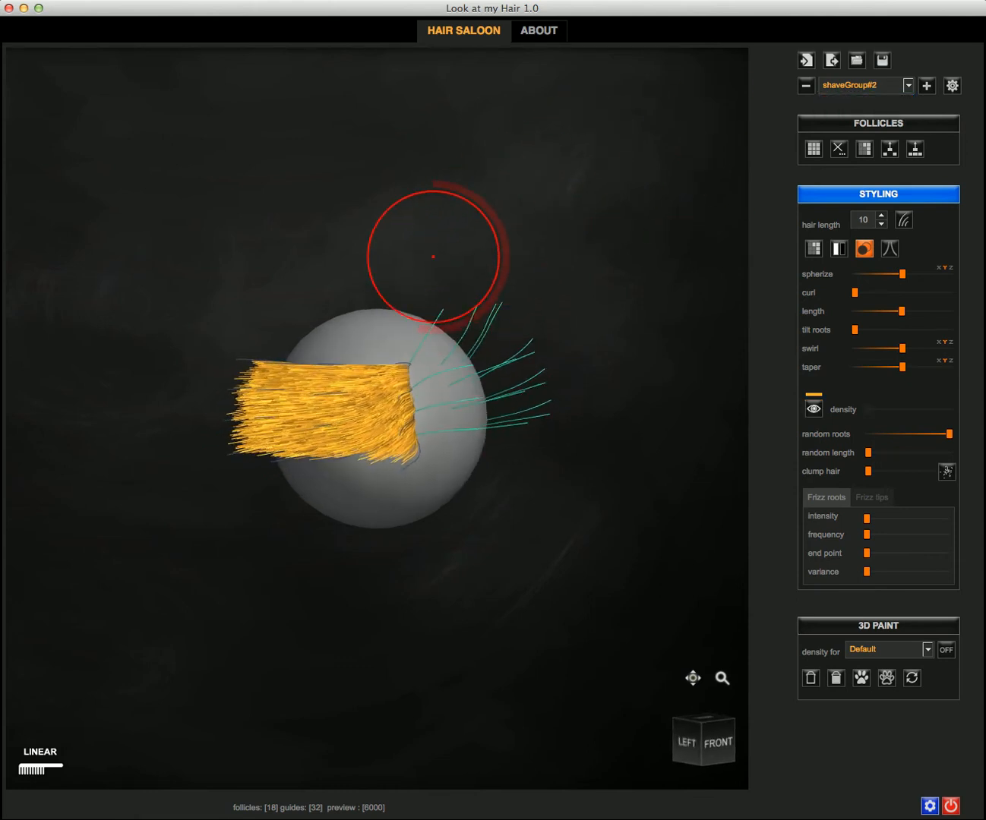
click(811, 411)
alt+drag(578, 562, 537, 570)
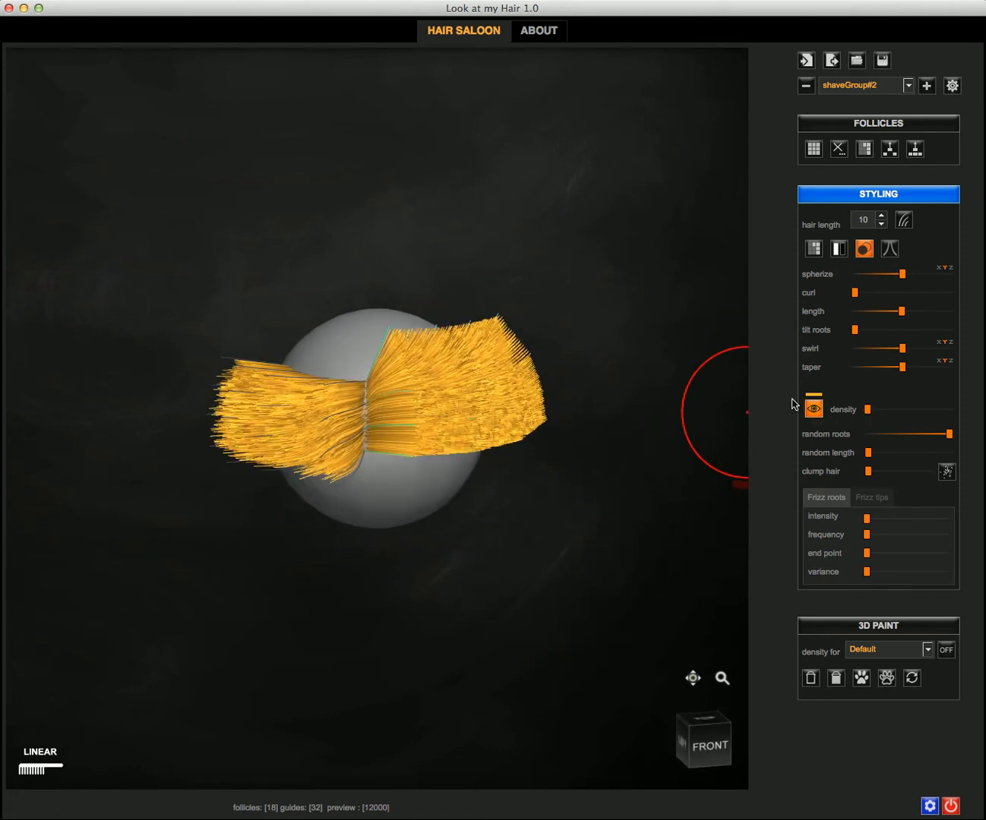
click(817, 395)
click(585, 411)
key(Return)
Step: Make shaveGroup#1 the working group again
mouse_move(282, 191)
alt+mouse_down()
mouse_move(428, 185)
mouse_move(411, 247)
mouse_move(322, 242)
mouse_move(268, 195)
mouse_move(303, 170)
mouse_move(307, 147)
mouse_move(294, 172)
mouse_move(304, 227)
mouse_move(298, 208)
alt+mouse_up()
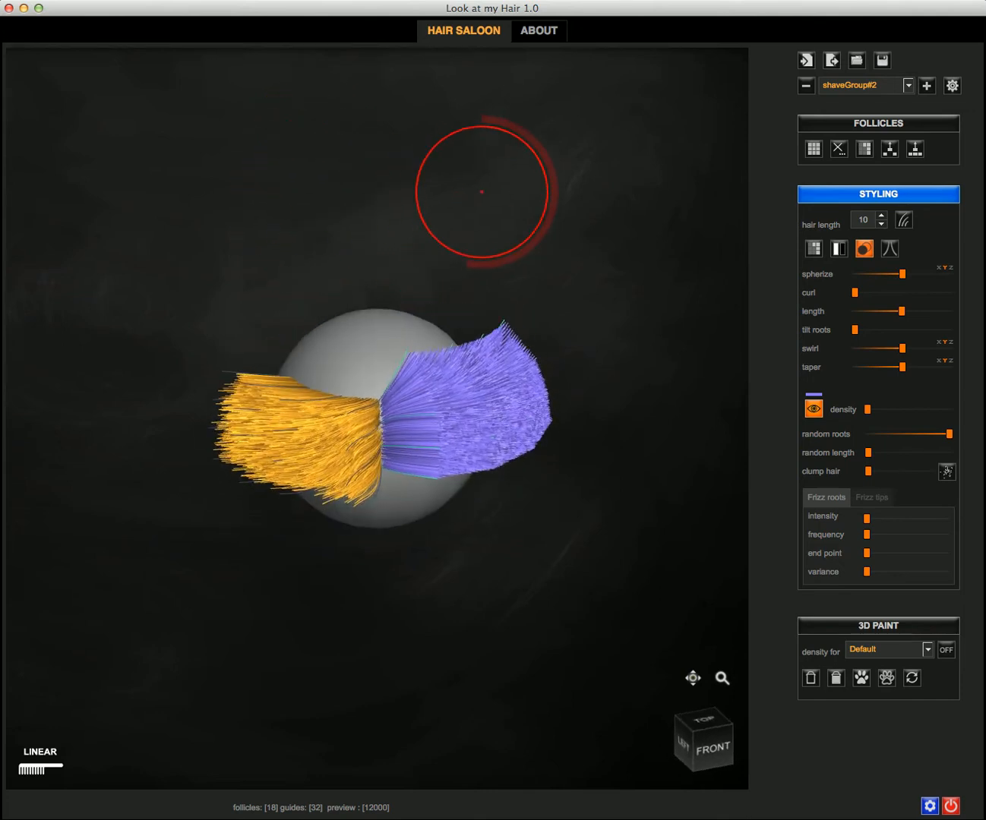
click(837, 88)
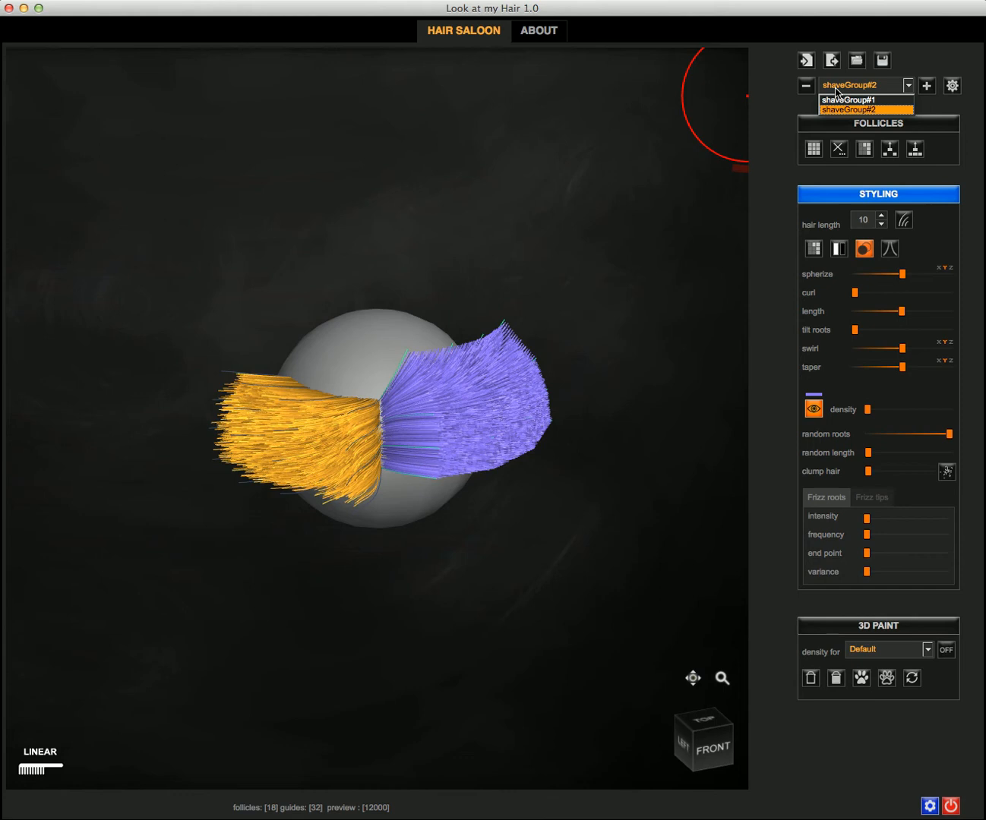
click(840, 101)
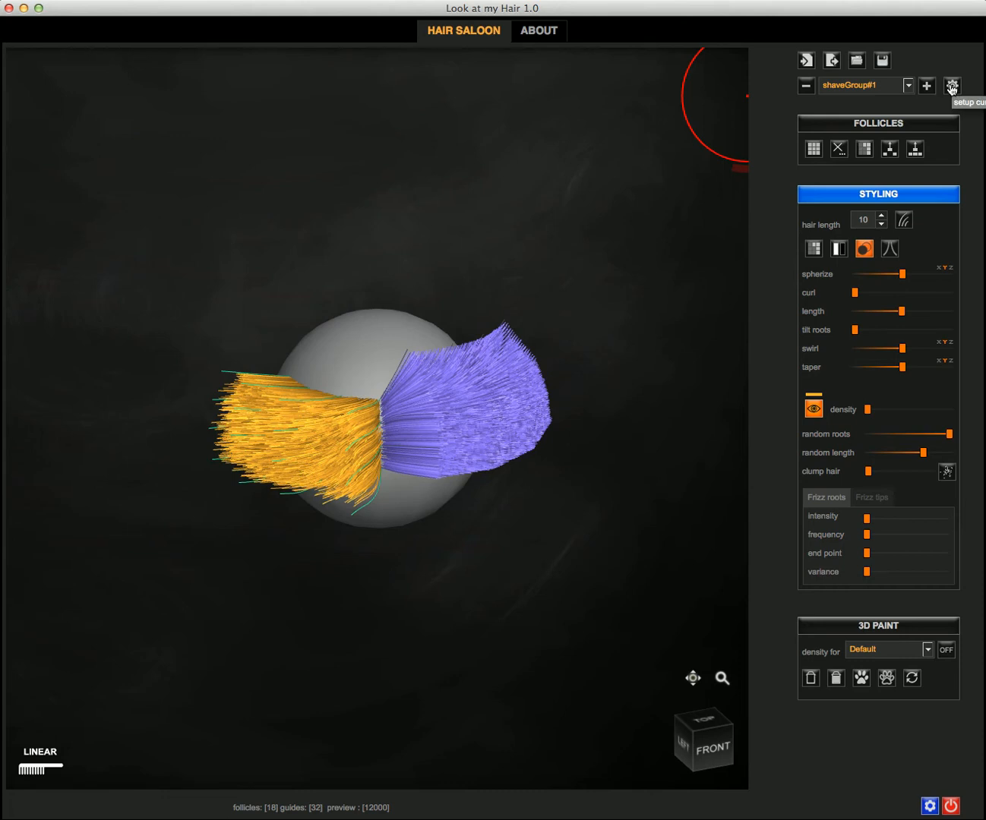
Step: Open shaveGroup#1's materials setup, keeping the Standard shader and leaving the Color presets unchanged
click(952, 86)
drag(517, 301, 487, 305)
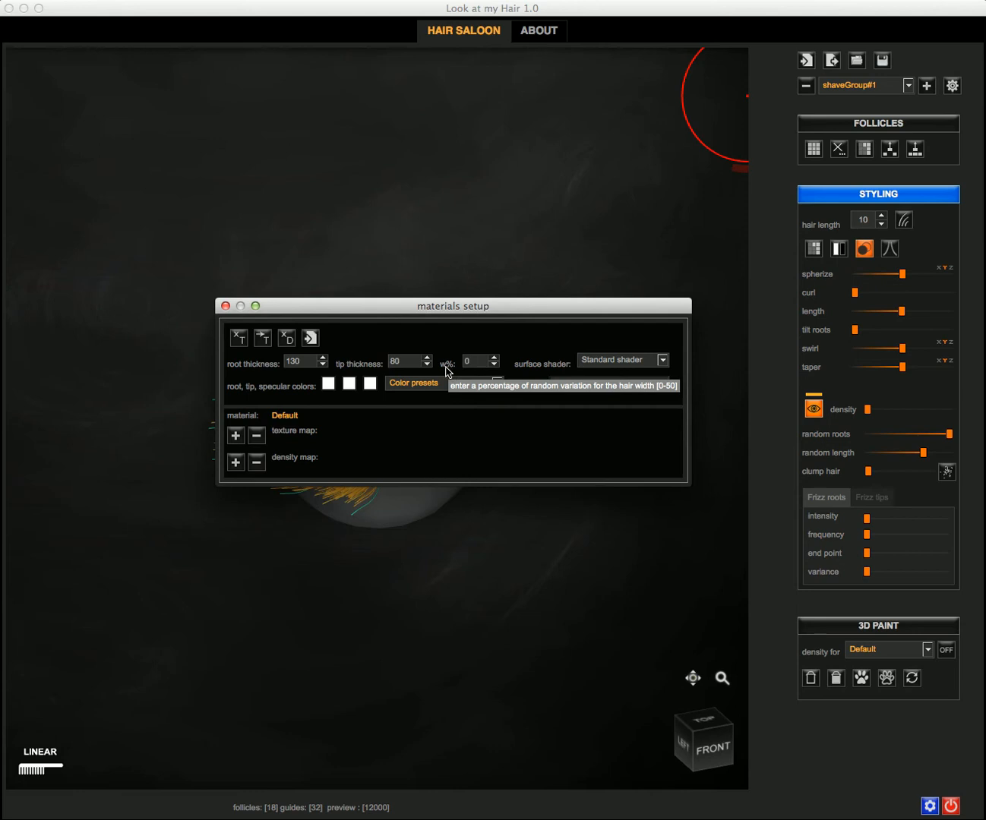
click(598, 366)
click(598, 370)
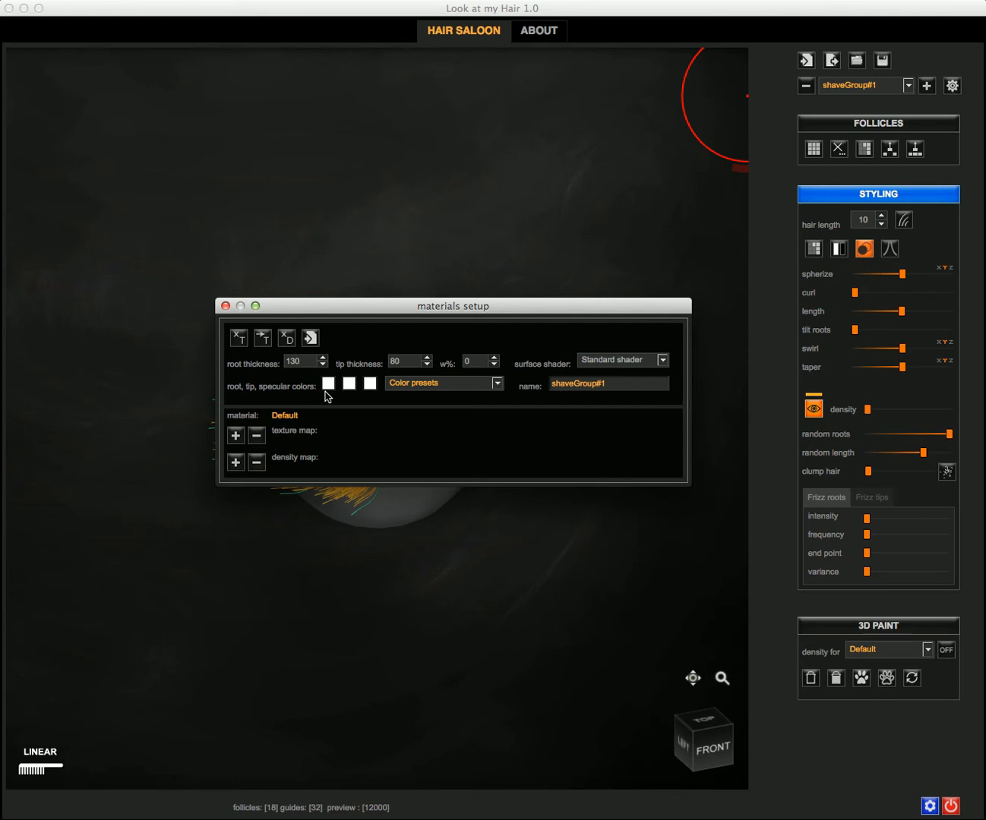
click(428, 386)
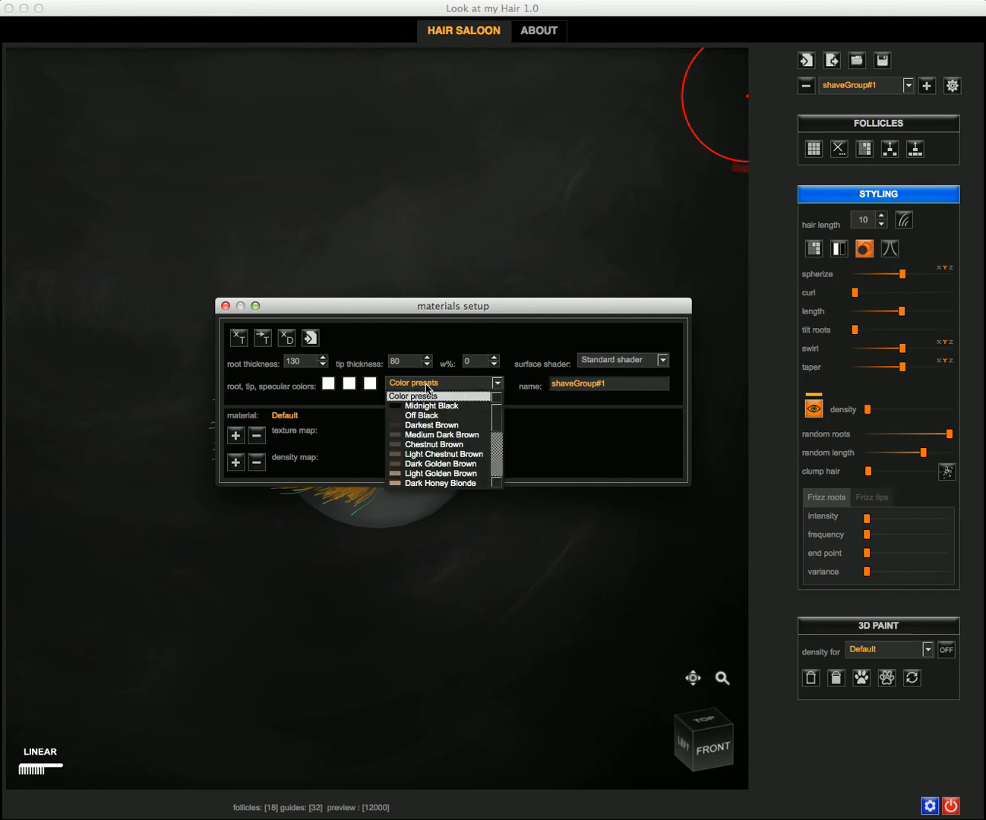
scroll(430, 446, down, 3)
scroll(430, 449, up, 3)
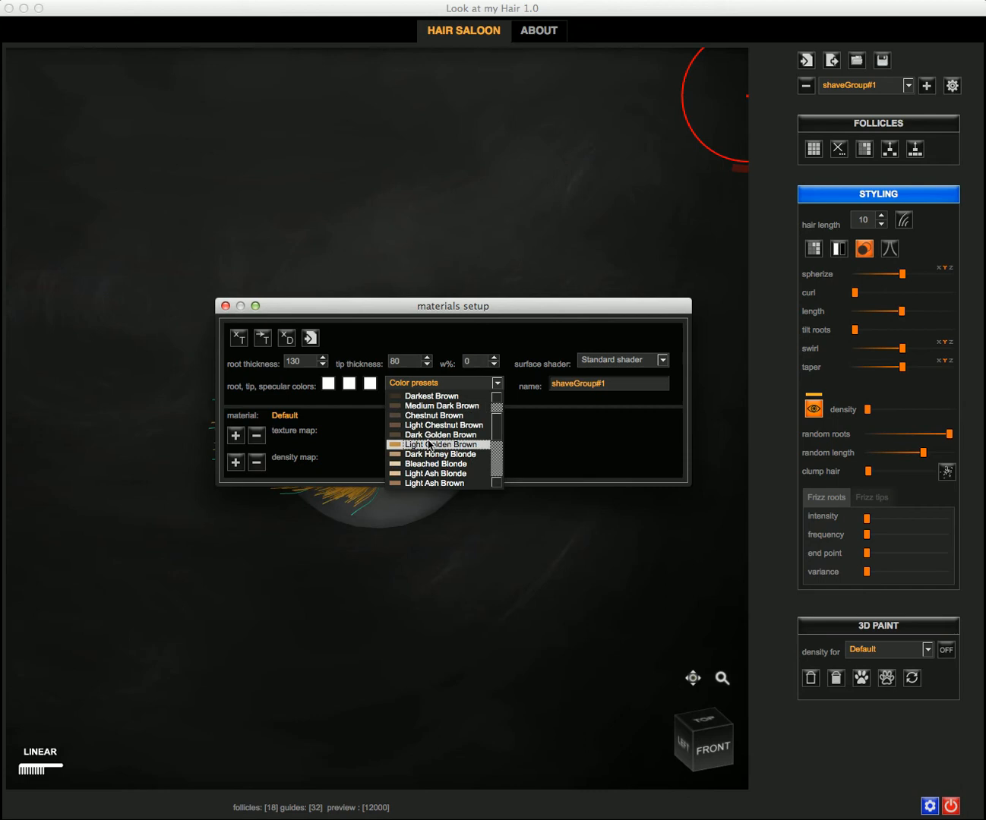
click(583, 383)
drag(617, 386, 532, 382)
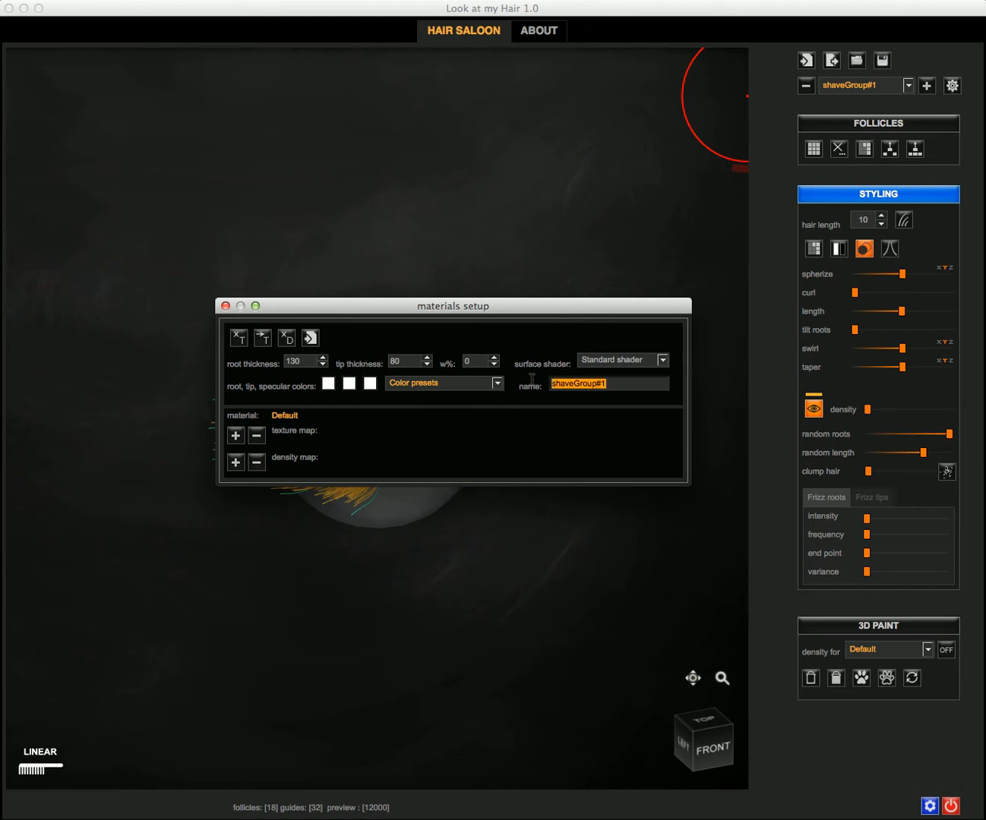
Step: Rename the group 'my group 1' with root thickness 500 and tip thickness 400
text(my group 1)
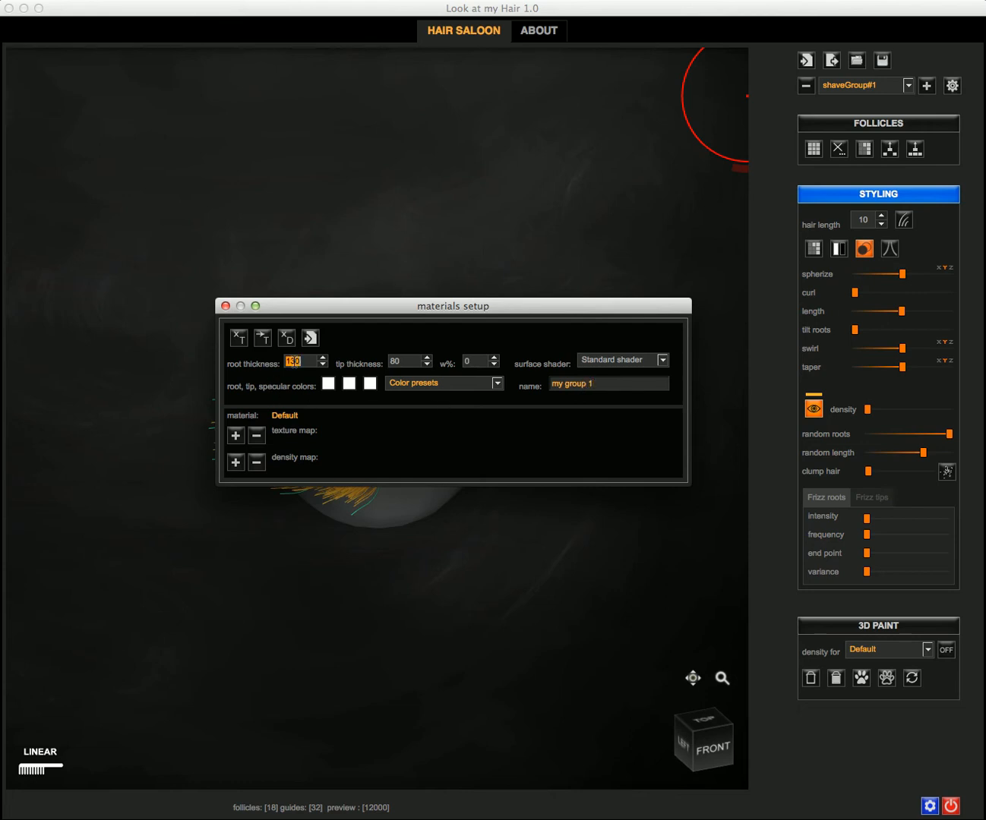
text(500)
double_click(397, 360)
key(Return)
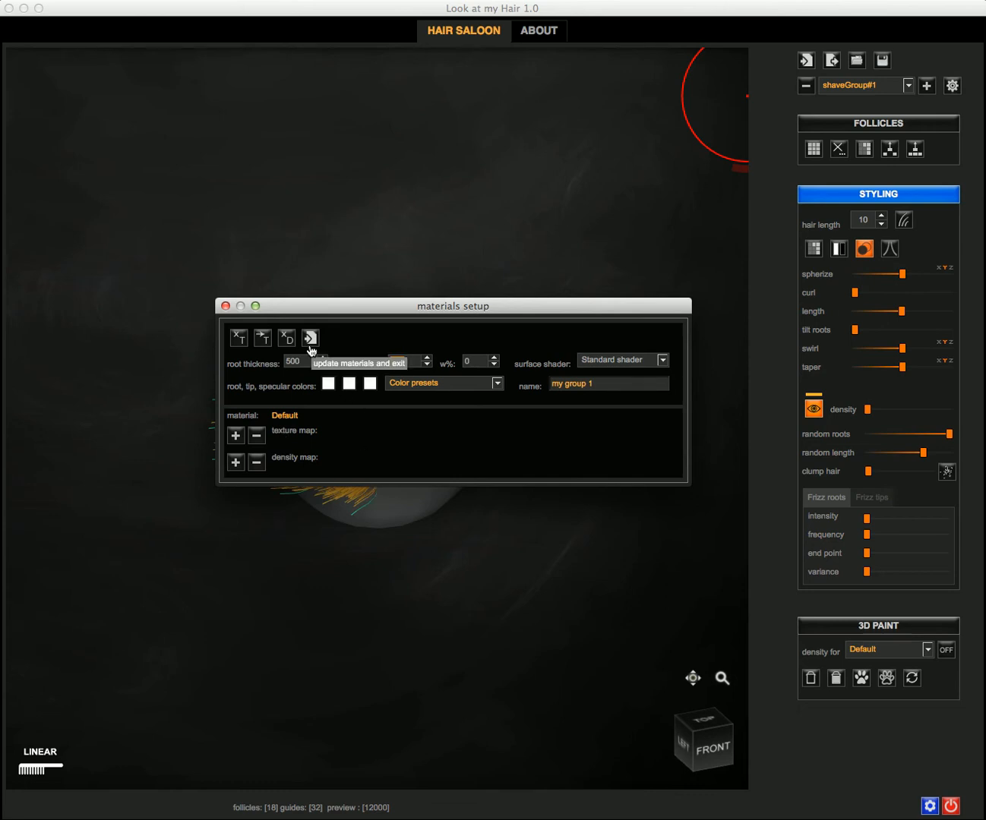
Step: Apply the Terra Cotta colour preset, update the materials, and select shaveGroup#2
click(402, 385)
scroll(425, 464, down, 7)
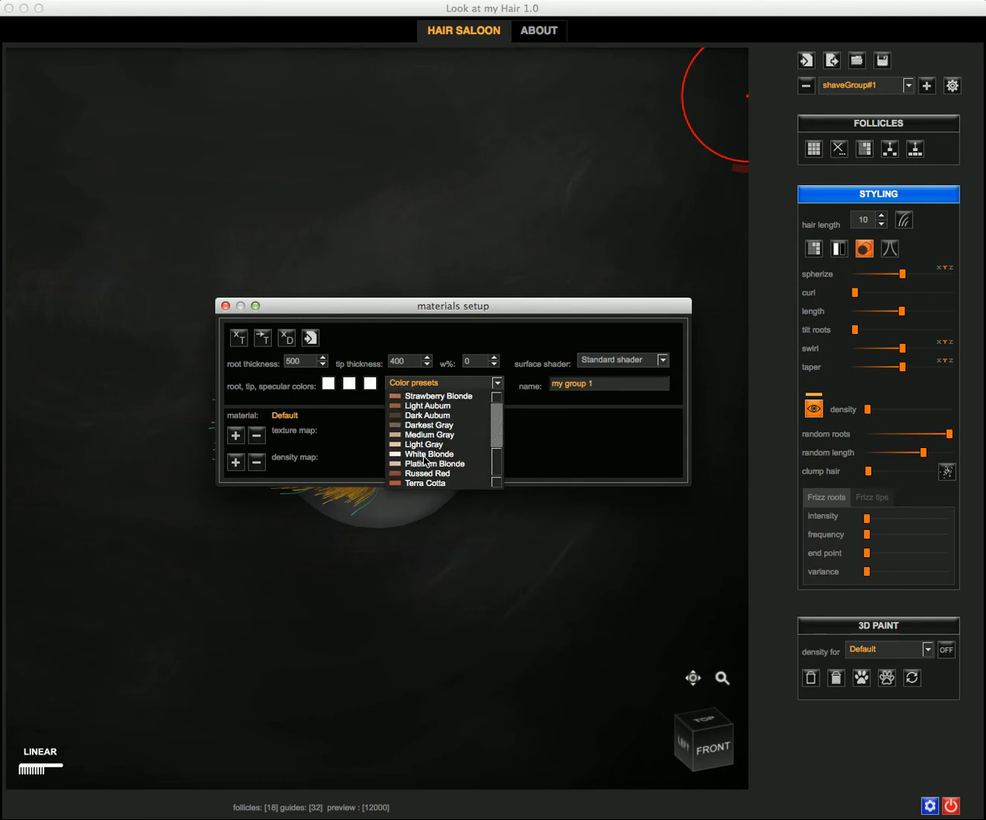
click(430, 484)
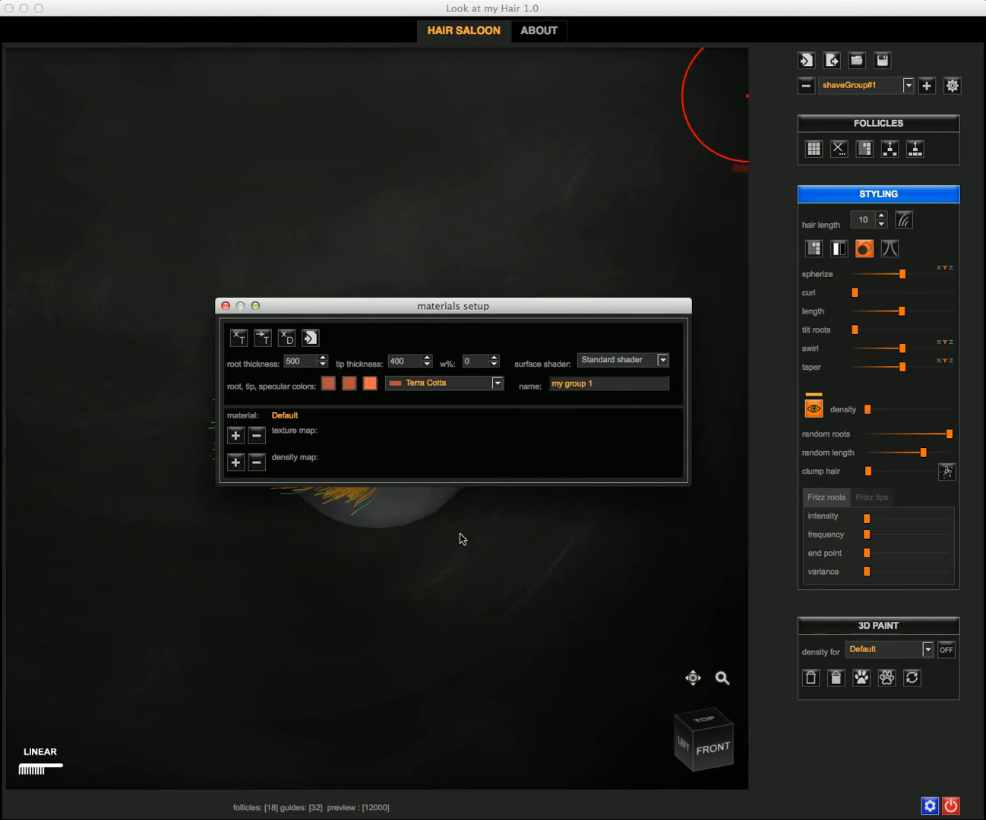
click(310, 340)
click(443, 423)
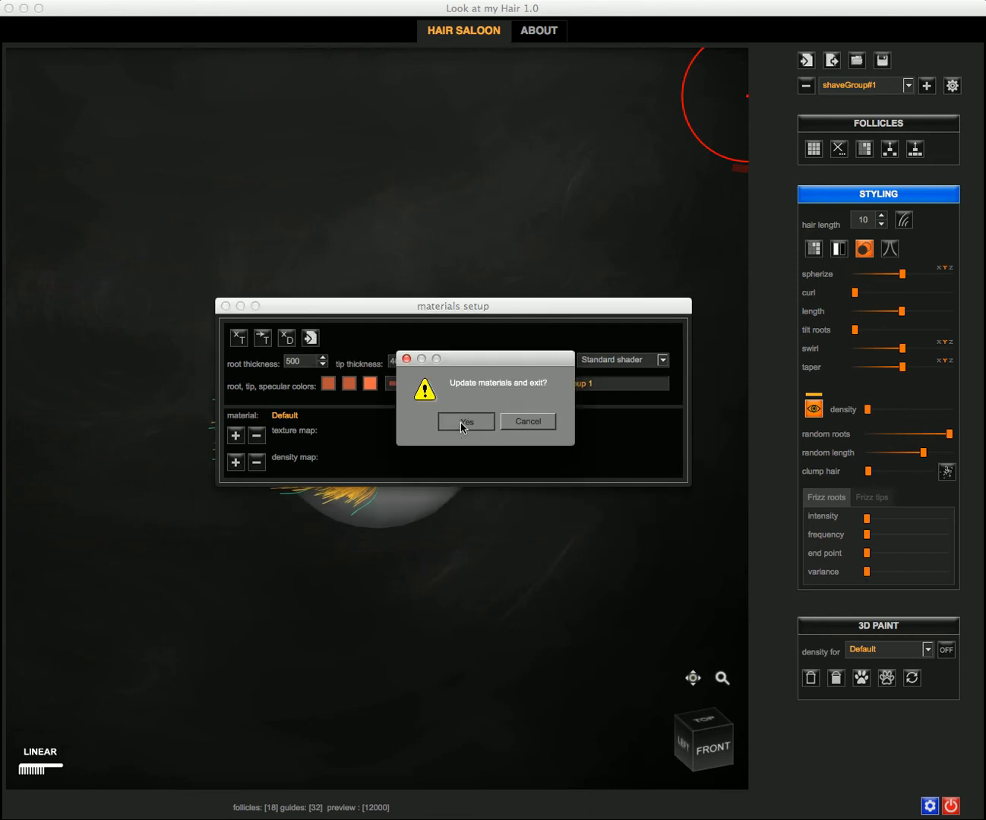
click(871, 85)
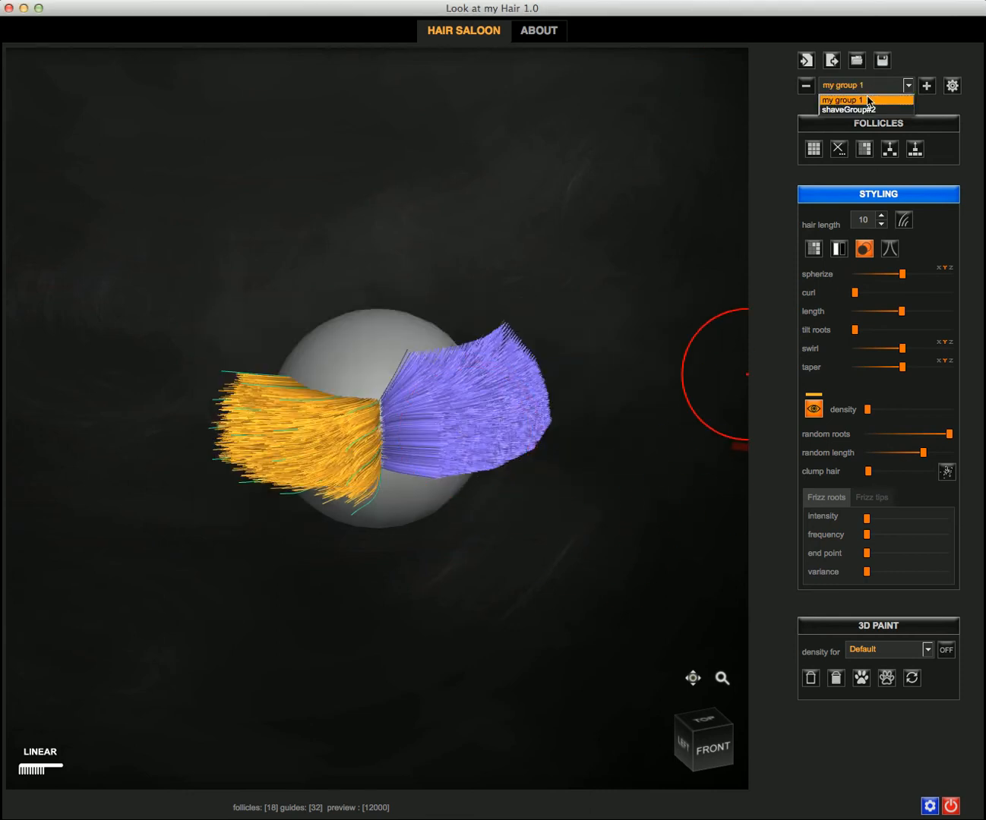
click(869, 111)
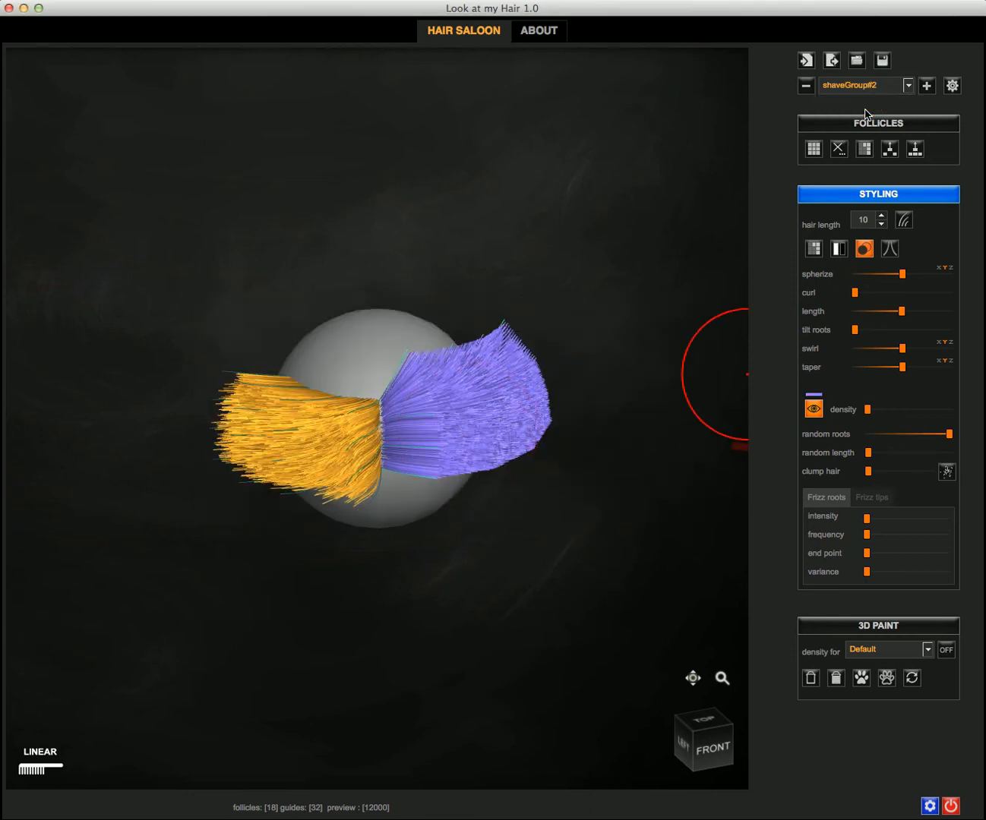
Step: Open shaveGroup#2's materials setup and rename it 'my group 2'
click(953, 87)
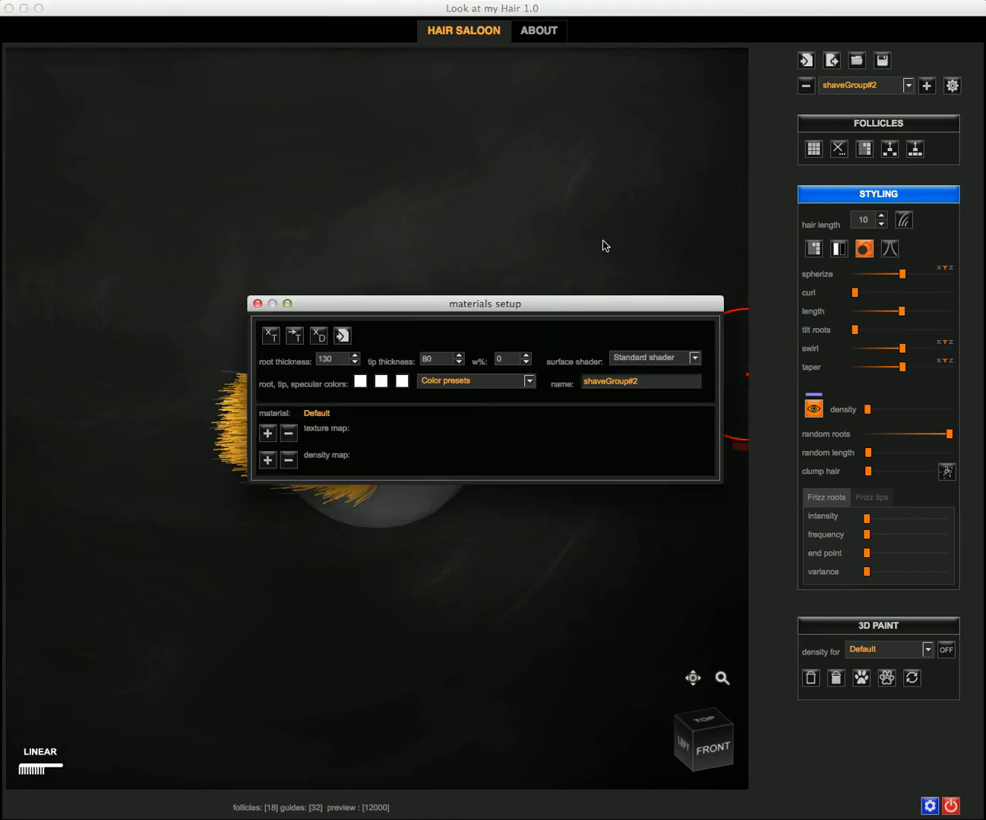
drag(473, 309, 441, 308)
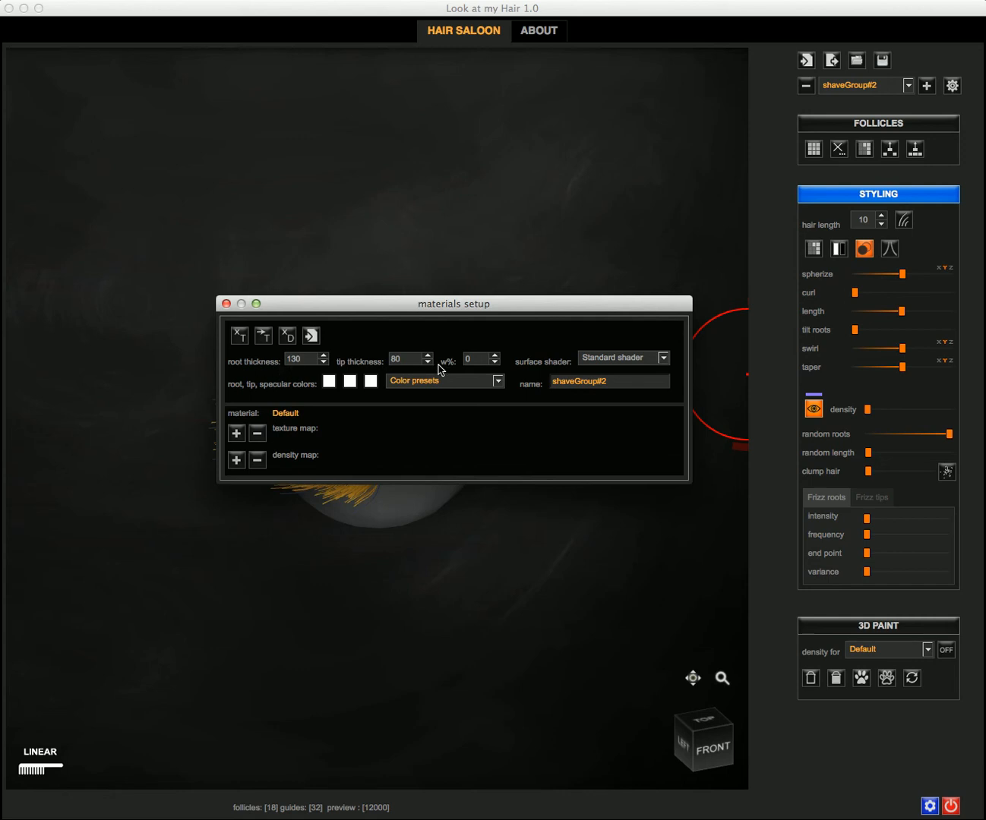
drag(617, 377, 527, 364)
text(my group 2)
Step: Set bright green root and tip colours and apply the material update
click(329, 382)
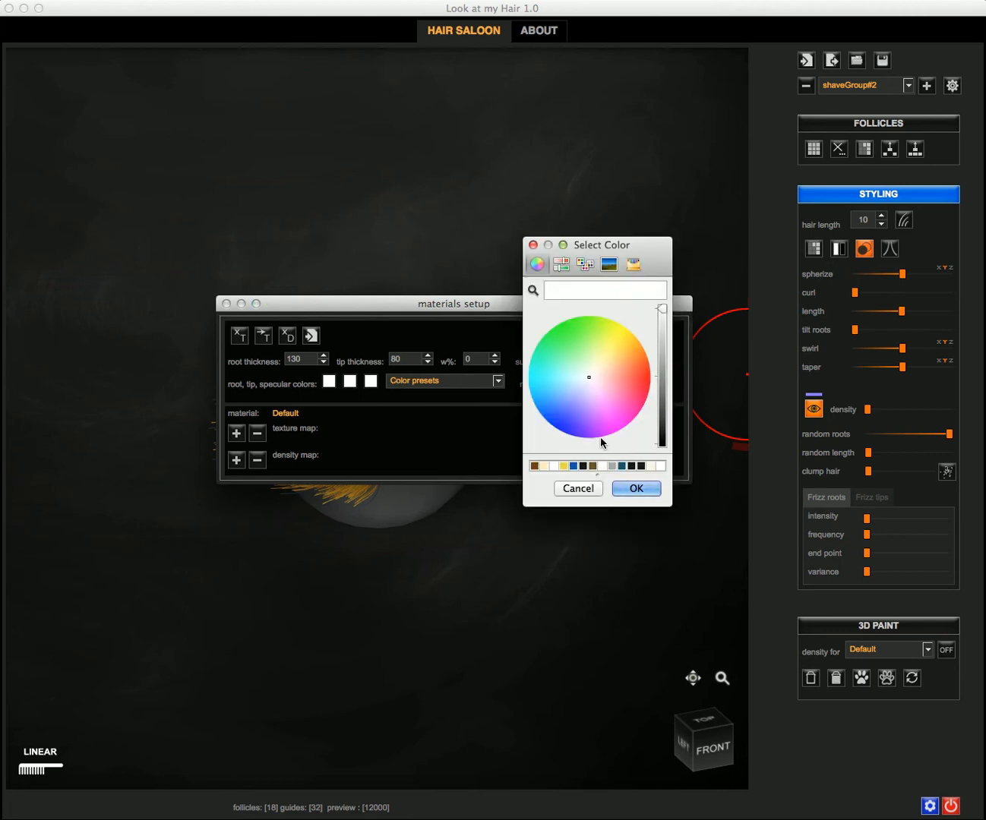
mouse_move(611, 415)
mouse_down()
mouse_move(664, 391)
mouse_move(555, 348)
mouse_move(554, 328)
mouse_up()
click(635, 488)
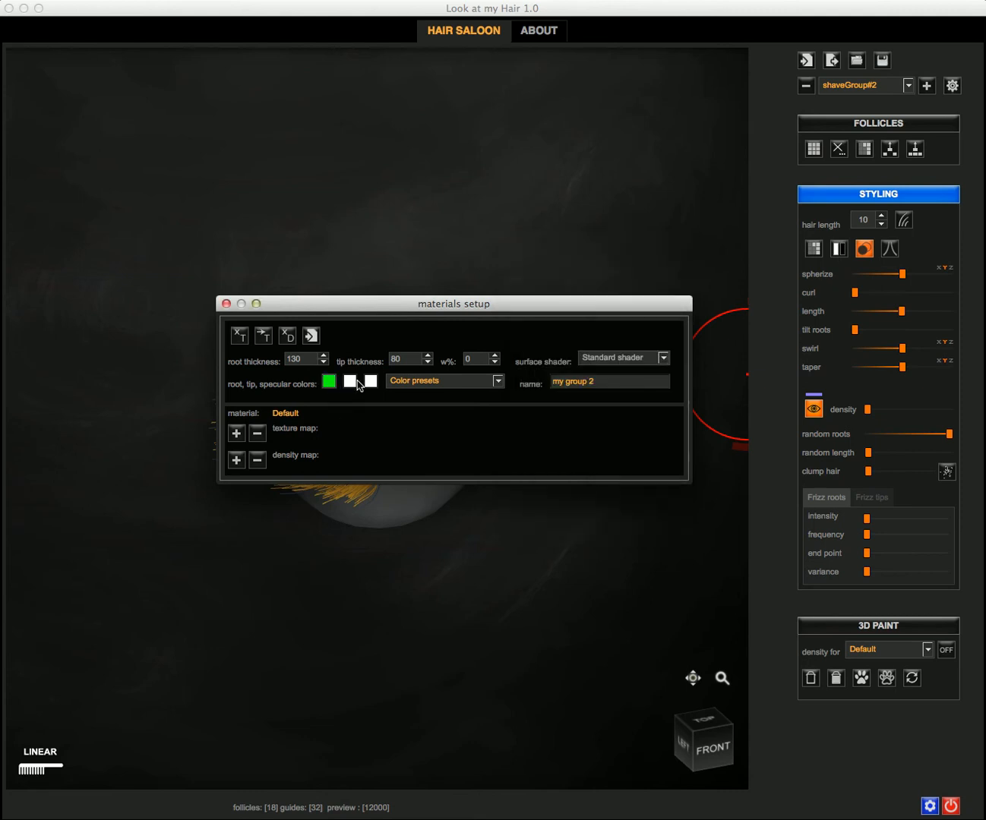
click(355, 384)
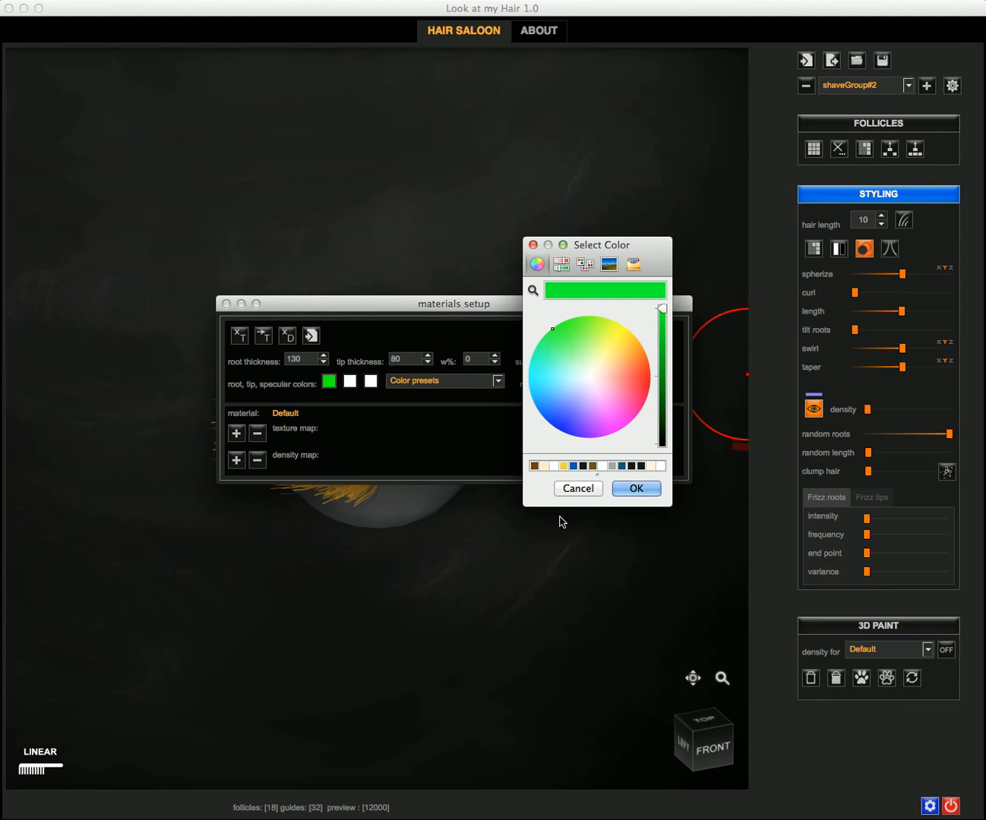
key(Return)
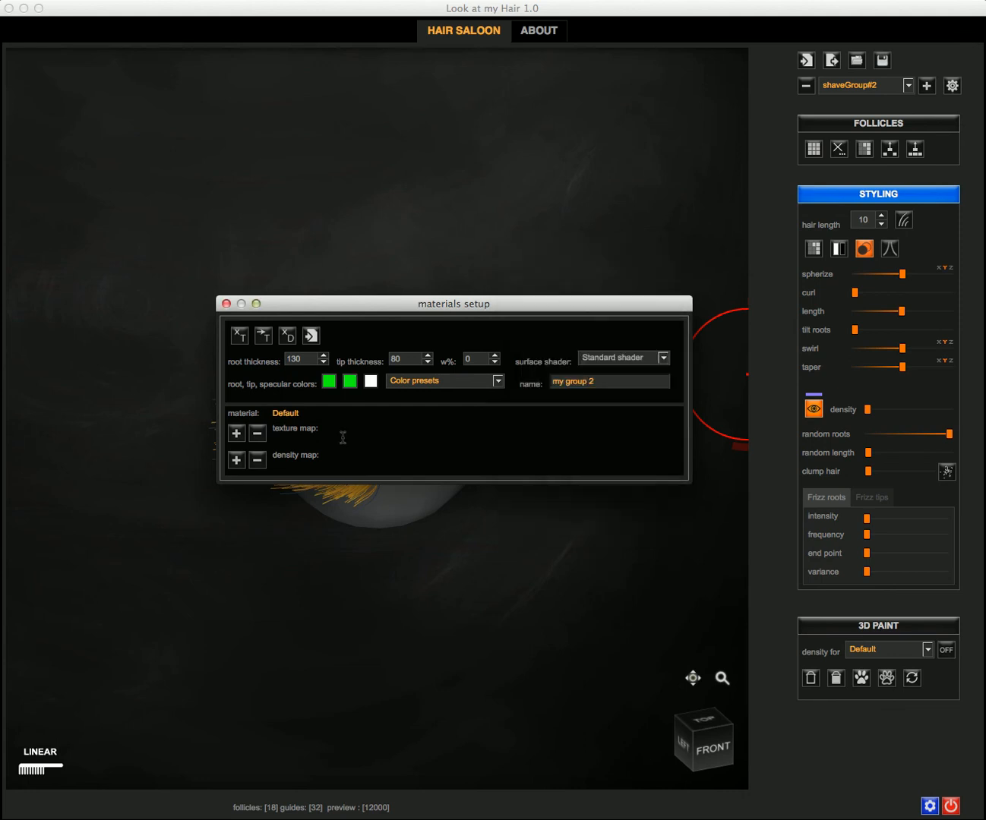
click(310, 335)
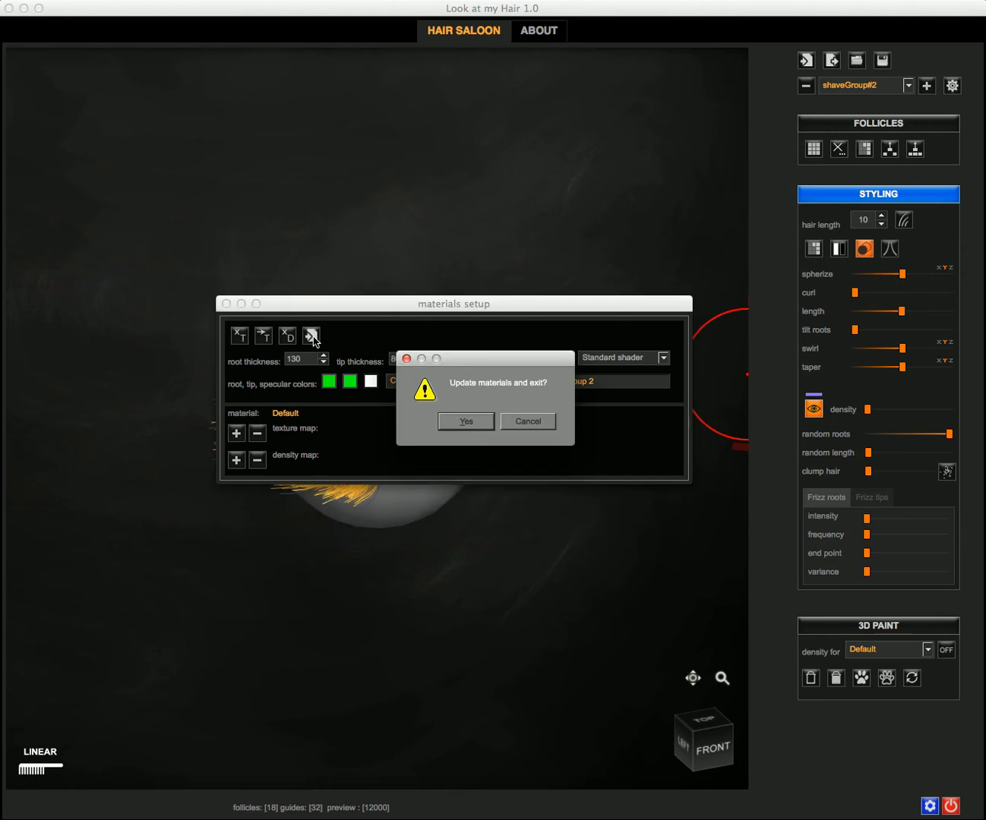
click(459, 419)
mouse_move(419, 230)
middle_down()
mouse_move(370, 192)
mouse_move(446, 209)
mouse_move(411, 208)
middle_up()
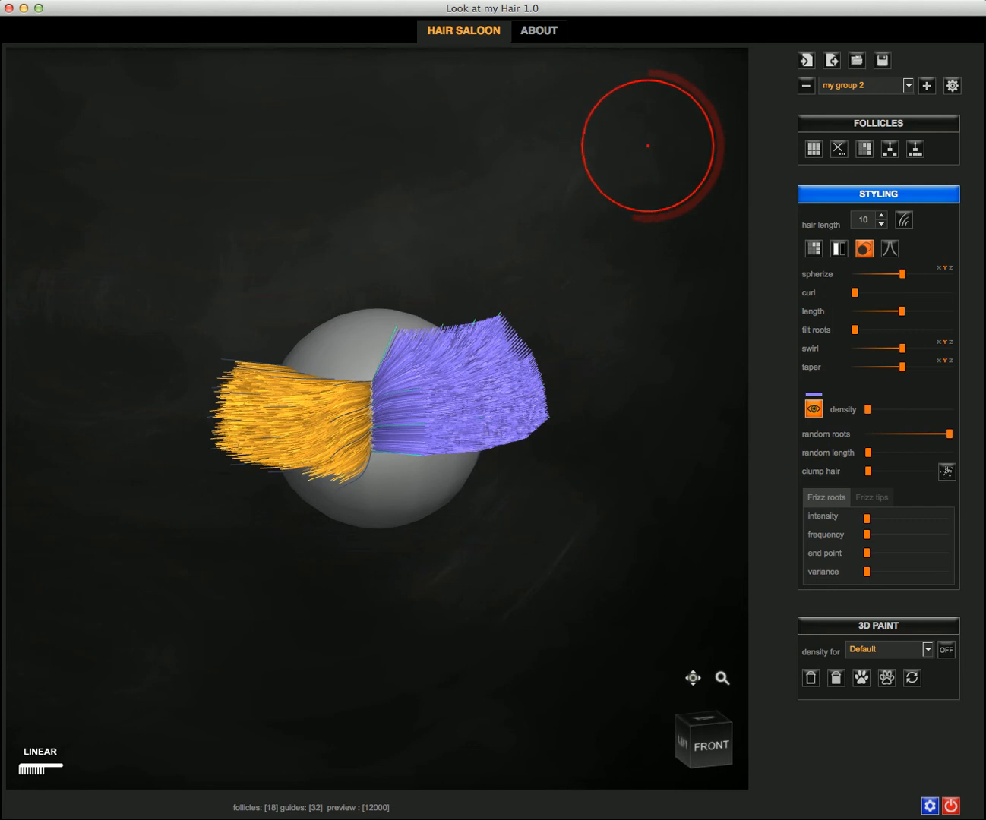
click(834, 66)
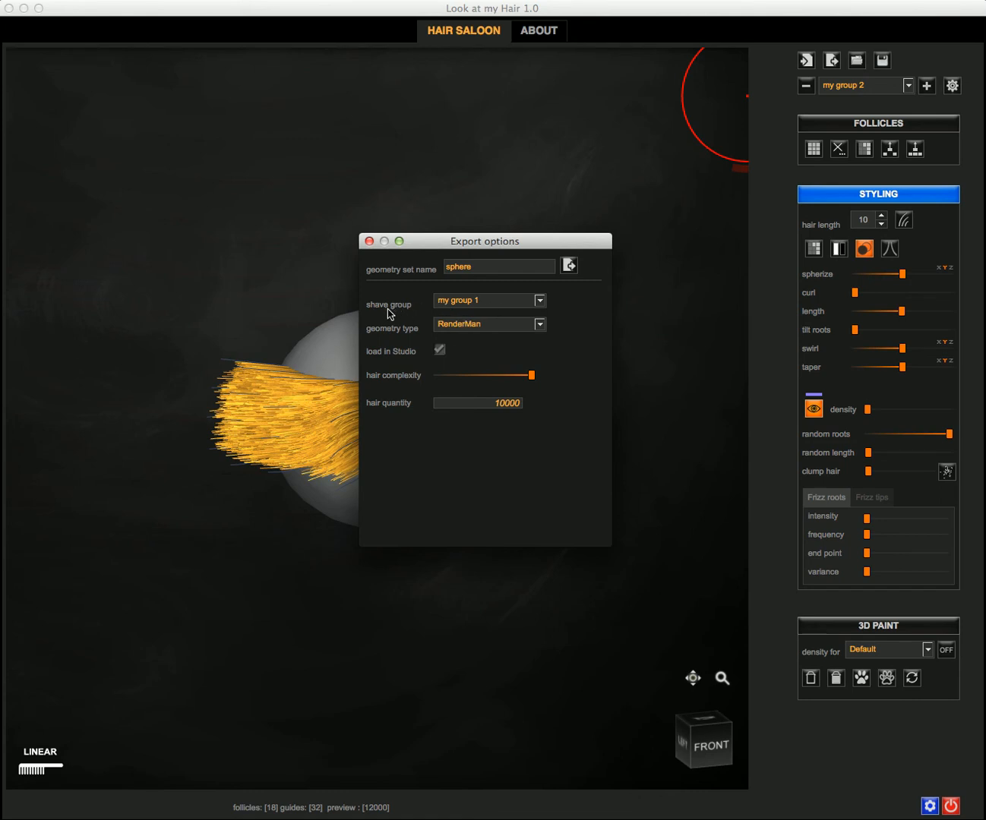
Step: Export my group 2 as RenderMan geometry set 'sphere' with 10000 hairs into DAZ Studio
click(500, 301)
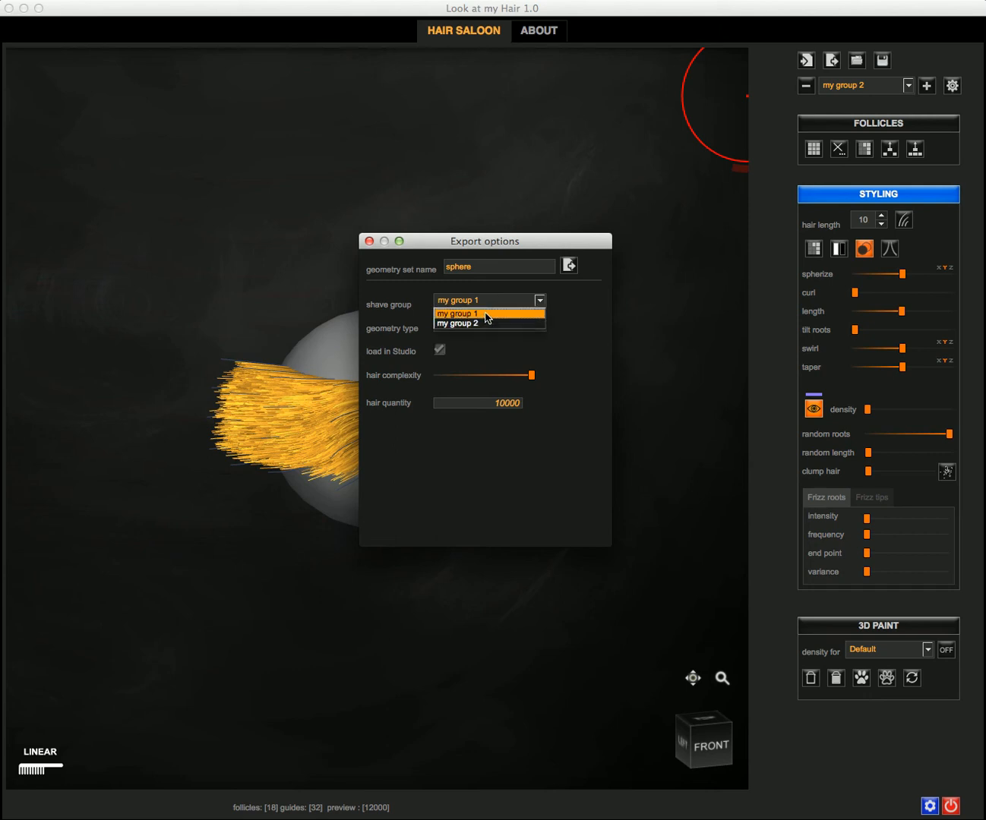
click(487, 313)
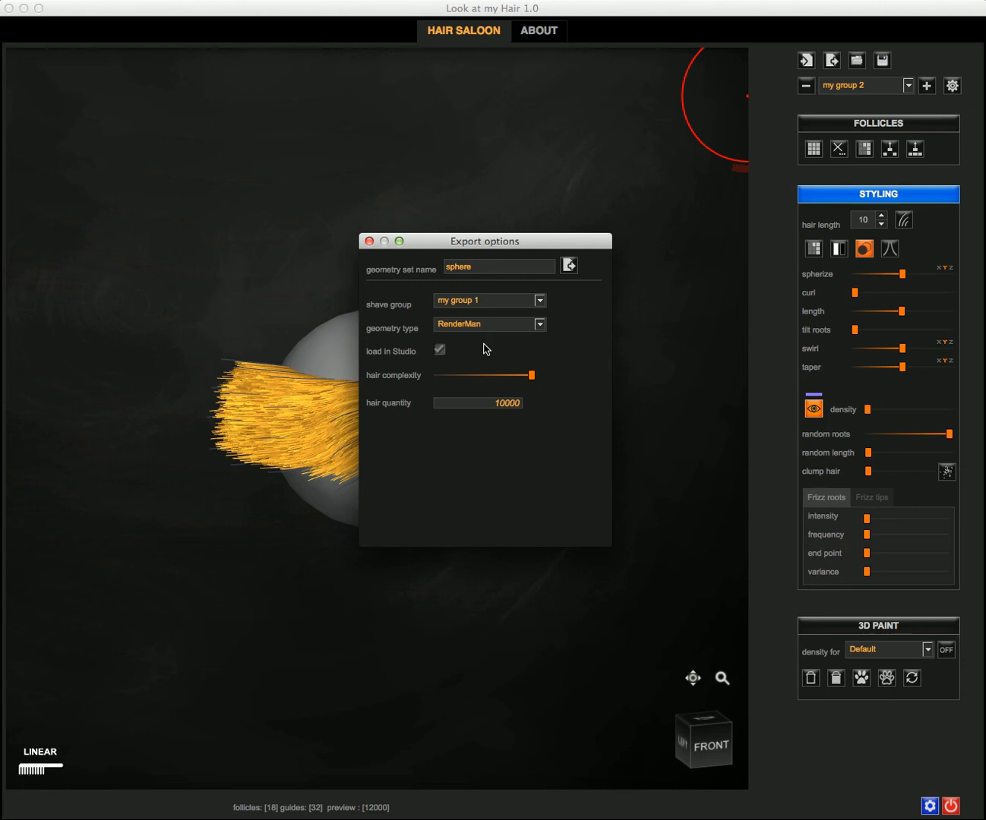
drag(535, 404, 560, 403)
click(507, 405)
click(473, 306)
click(477, 325)
click(567, 268)
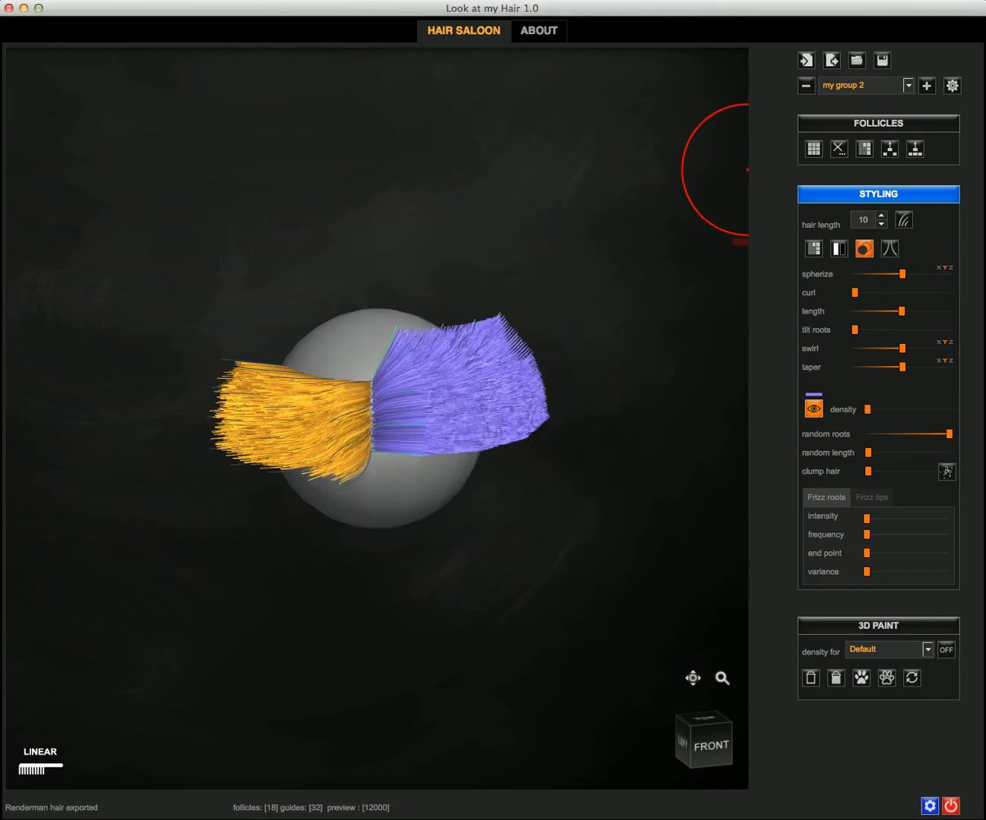
Step: Switch to DAZ Studio and show the Scene list containing the sphere LAMH Group node
key(F3)
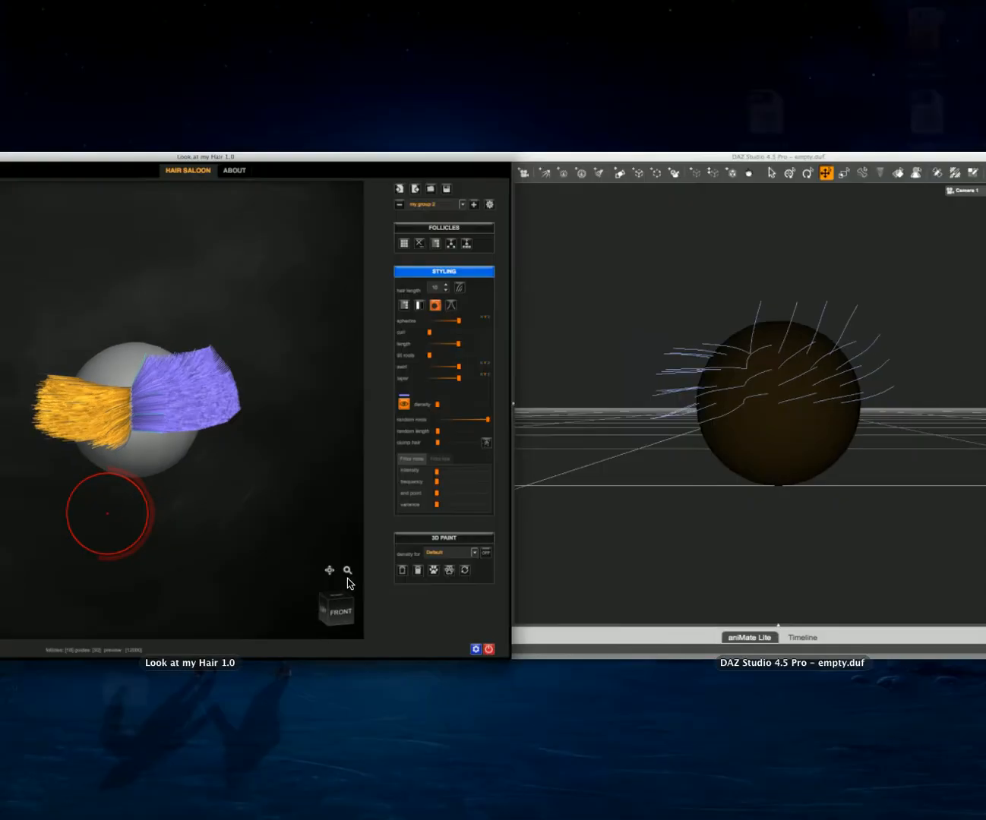
click(643, 256)
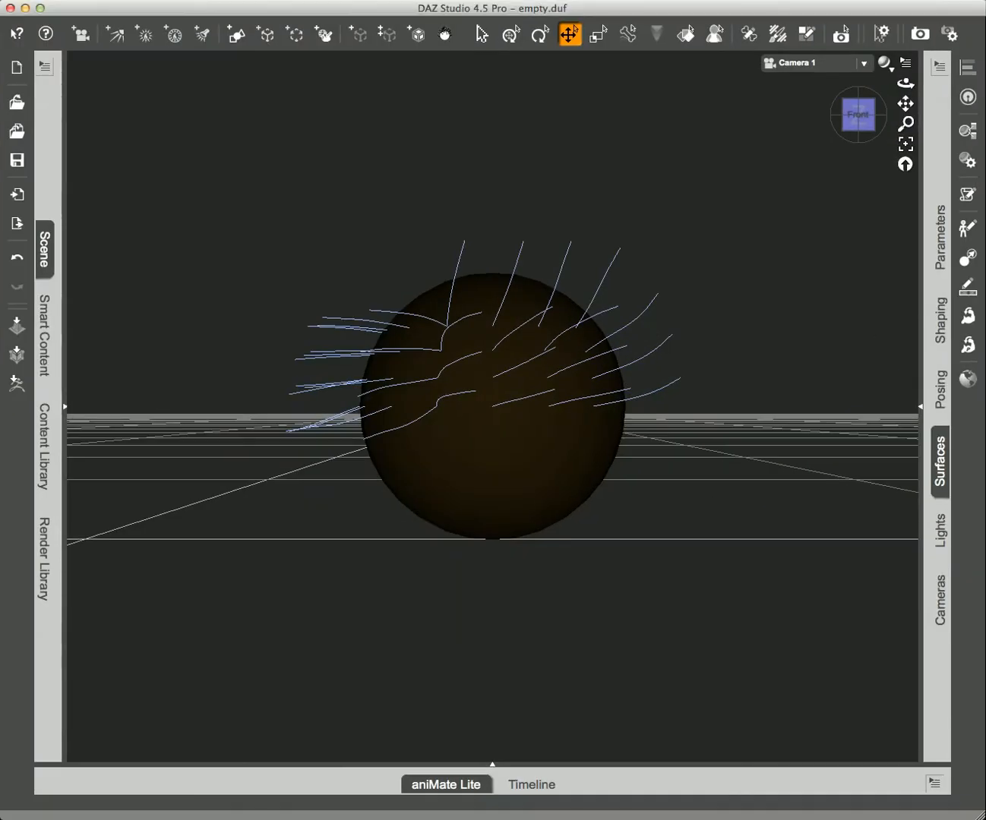
click(499, 489)
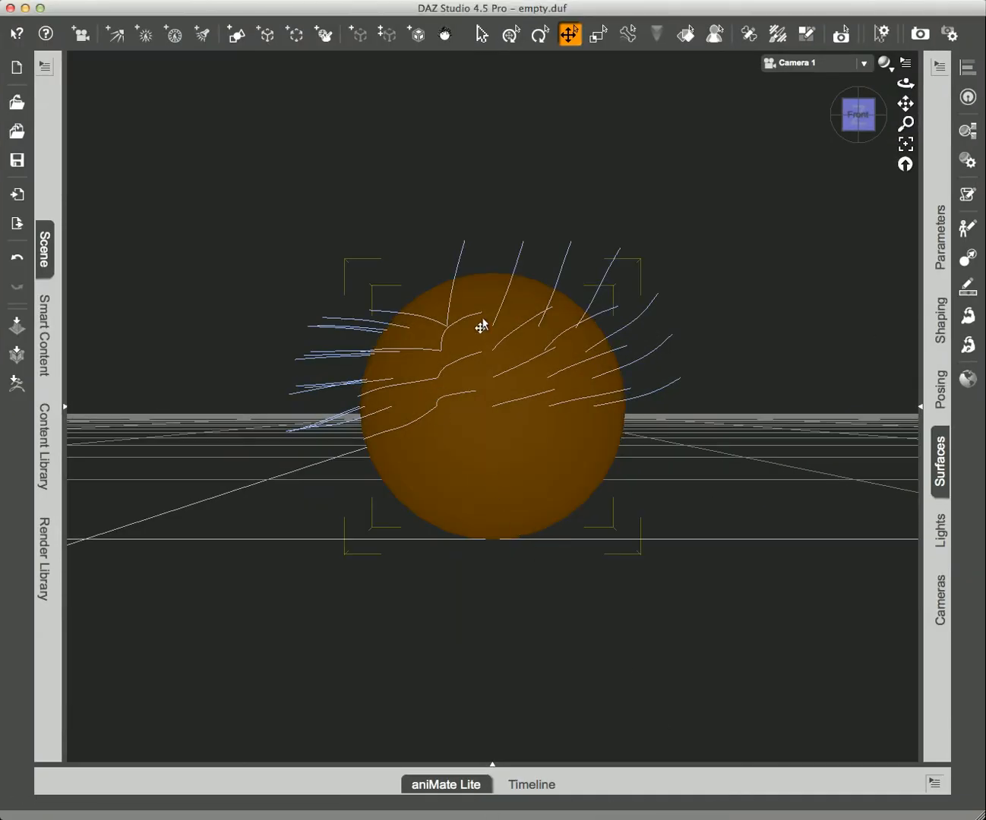
click(351, 469)
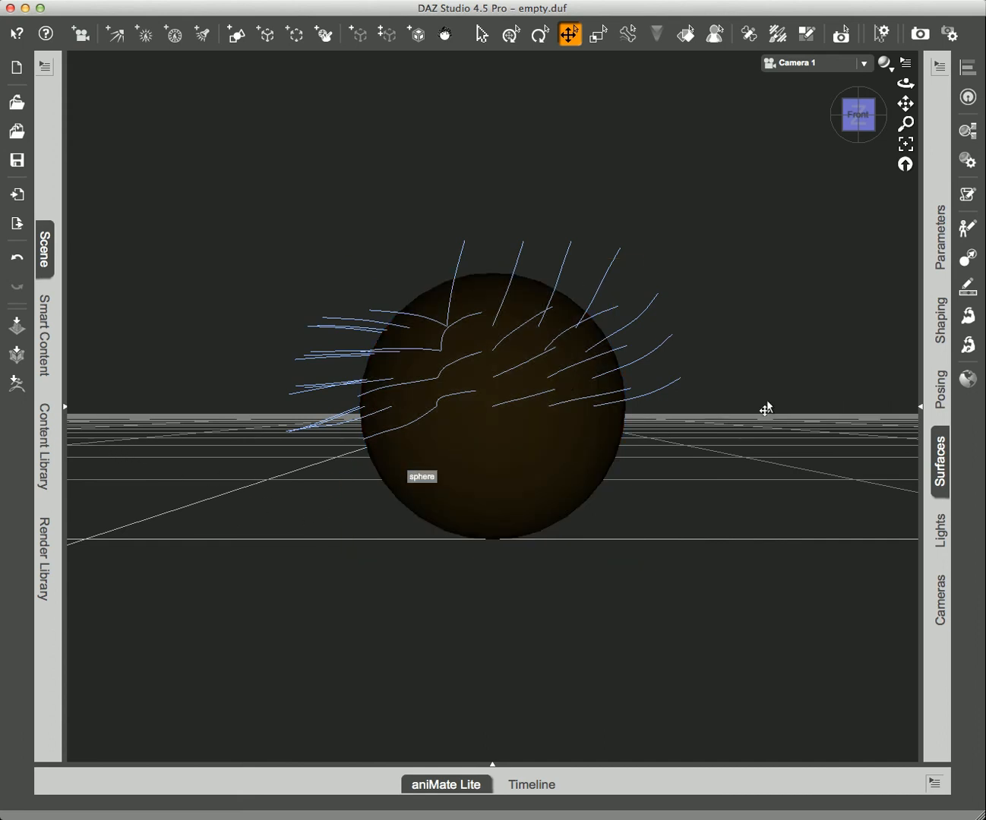
click(44, 251)
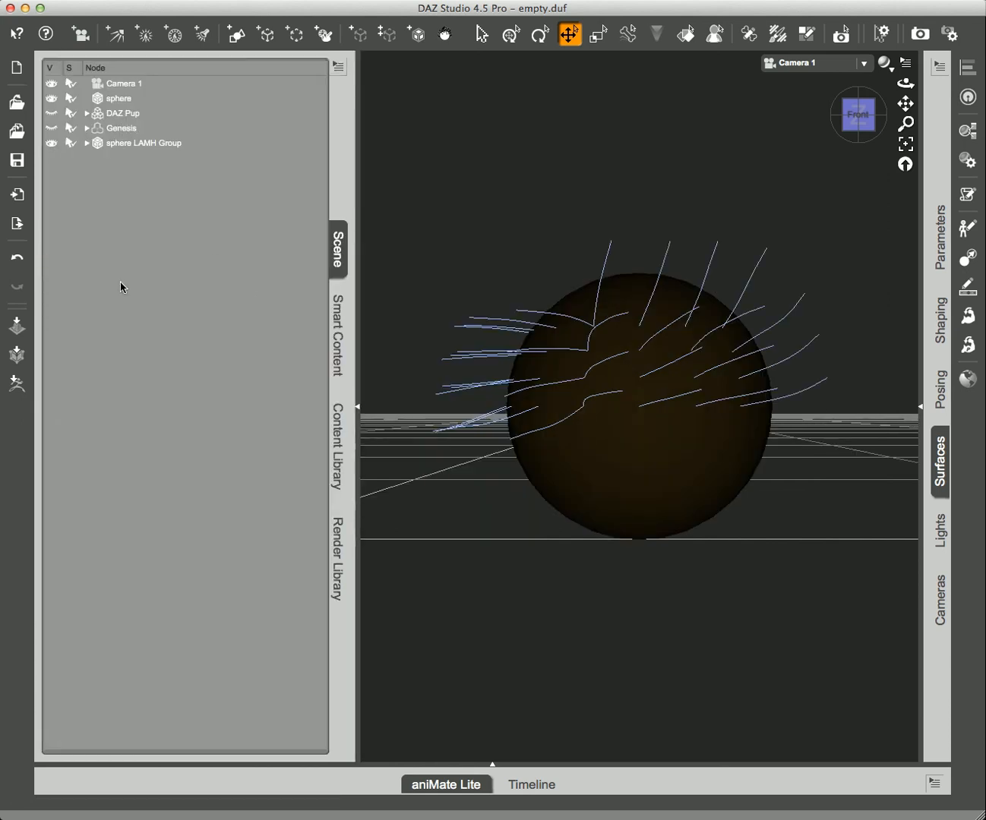
Step: Expand the sphere LAMH Group and toggle the sphere_Grp_0 and sphere_Grp_1 hair off and back on
click(107, 151)
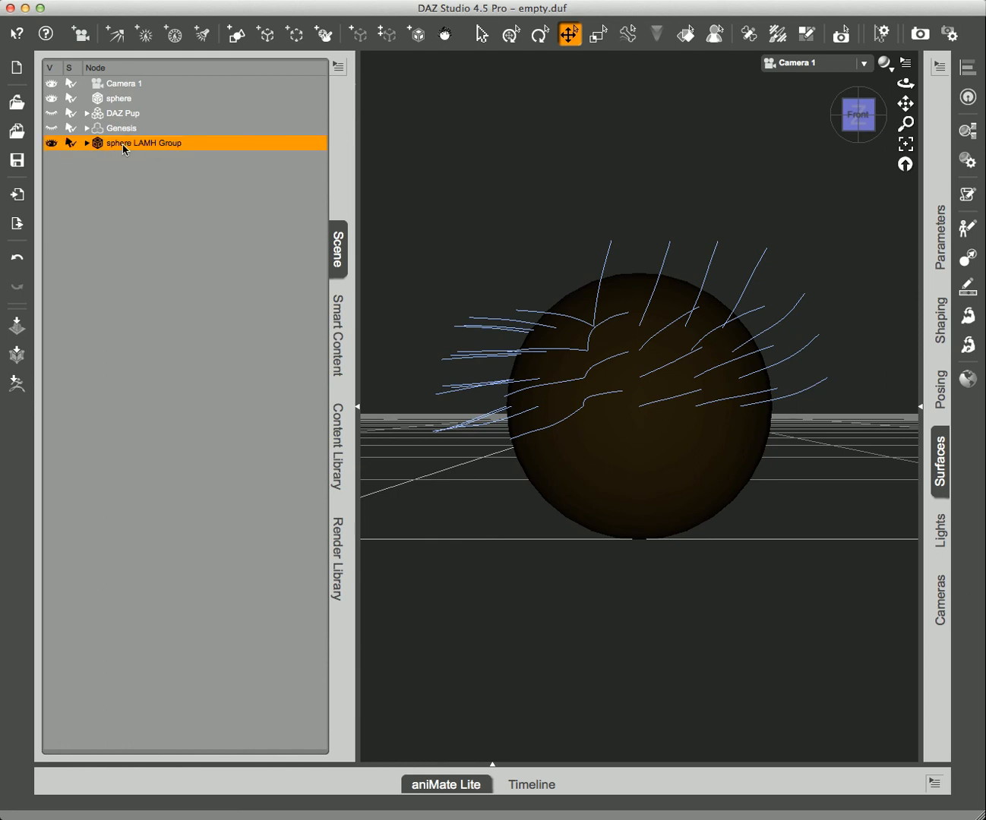
click(87, 143)
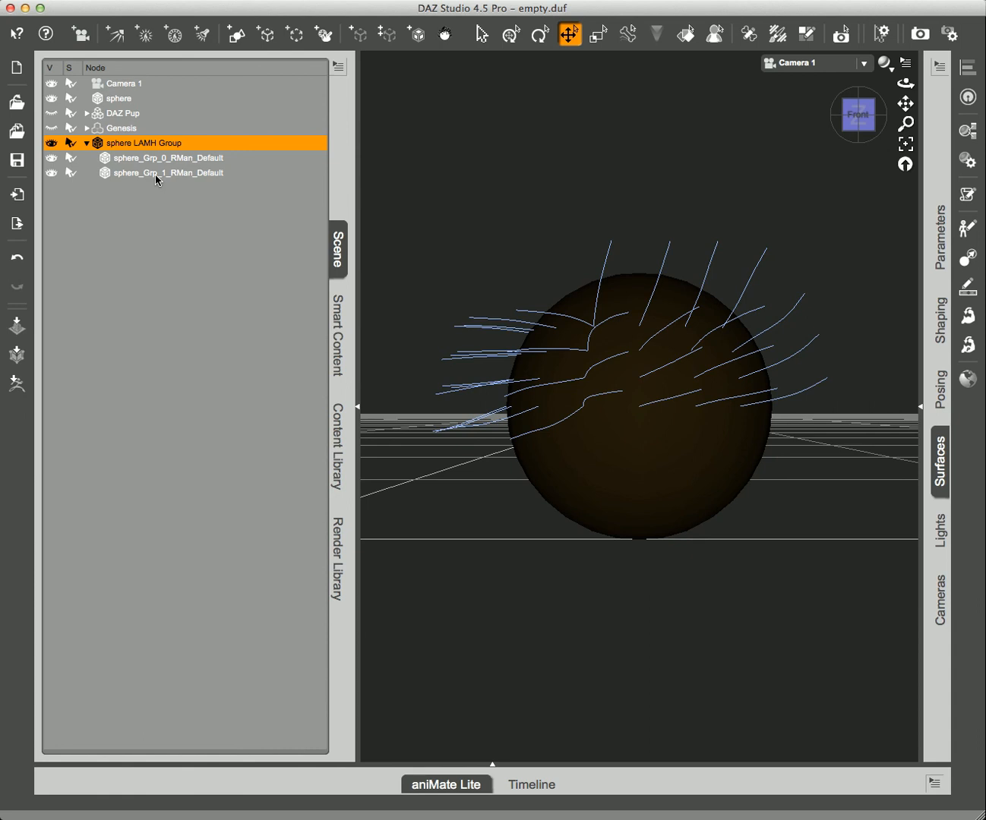
click(51, 158)
click(52, 174)
click(51, 173)
click(53, 159)
Step: Inspect both RMan_Default groups' terra cotta and green surface colours, then collapse both side panels
click(157, 162)
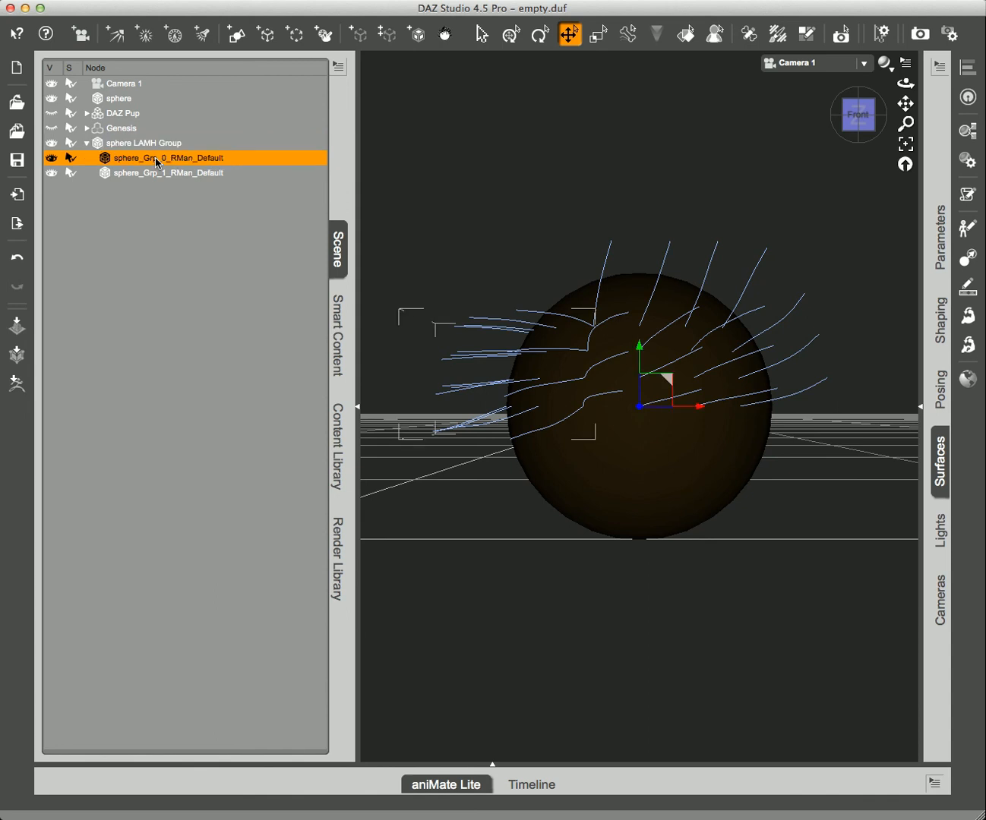
click(940, 460)
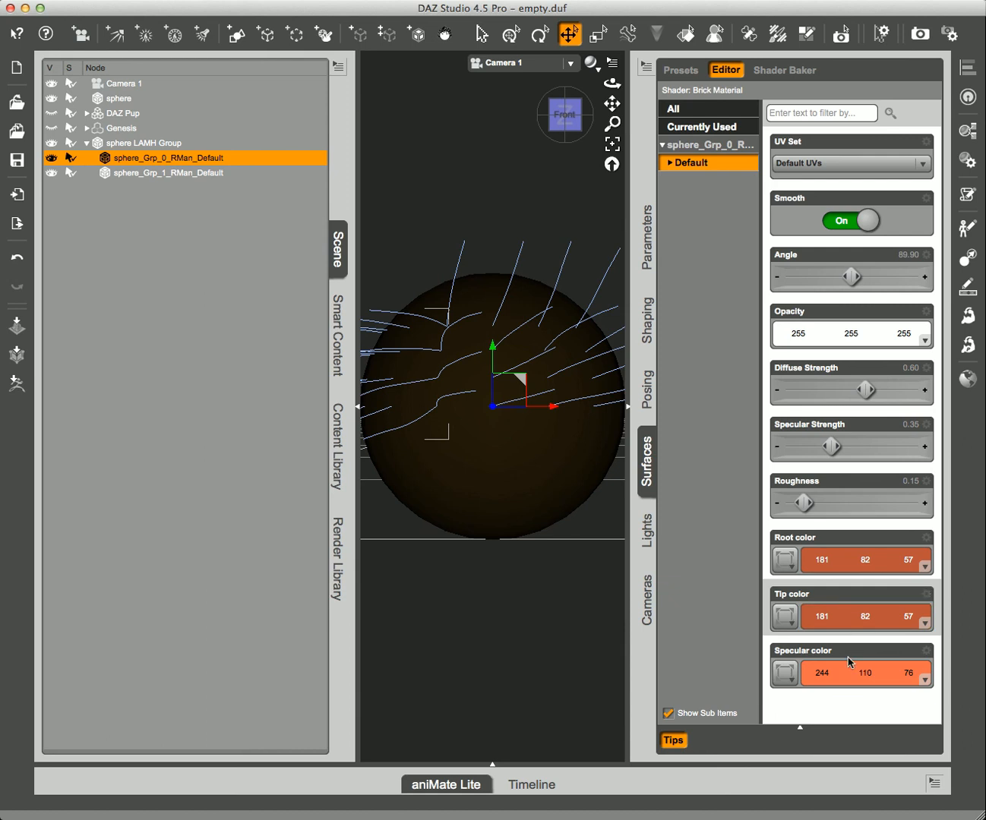
click(150, 173)
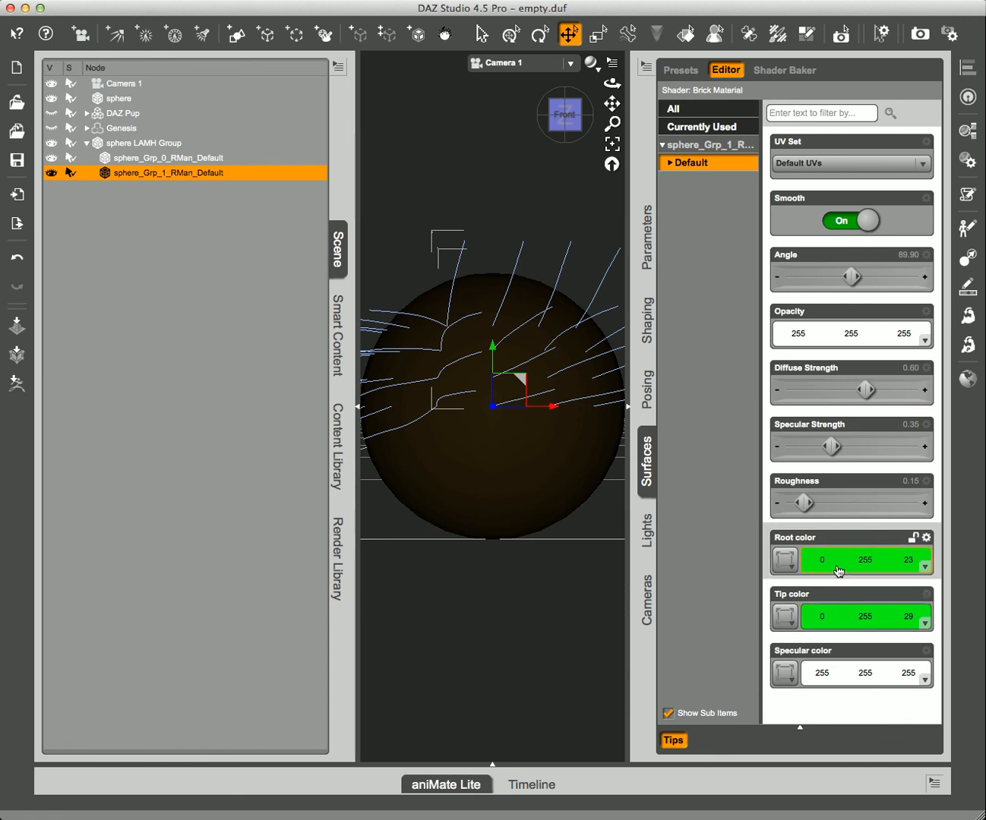
click(628, 407)
click(358, 408)
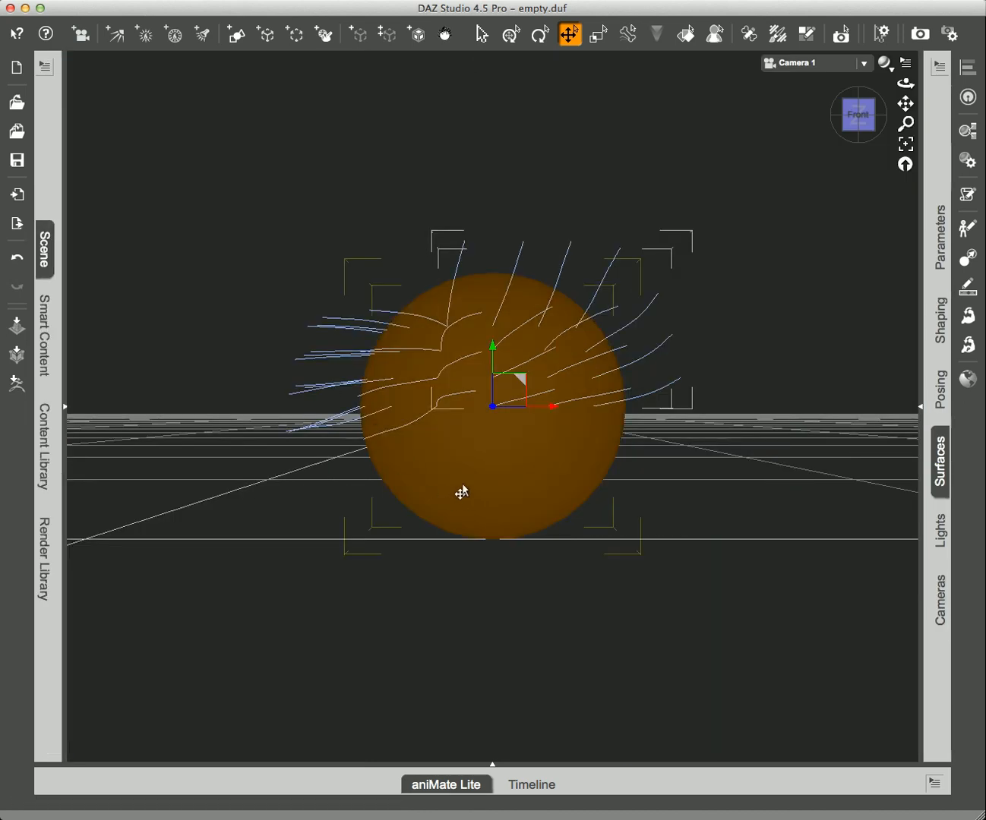
Step: Orbit to look down on the sphere and render the terra cotta and green fur
middle_drag(310, 373, 347, 517)
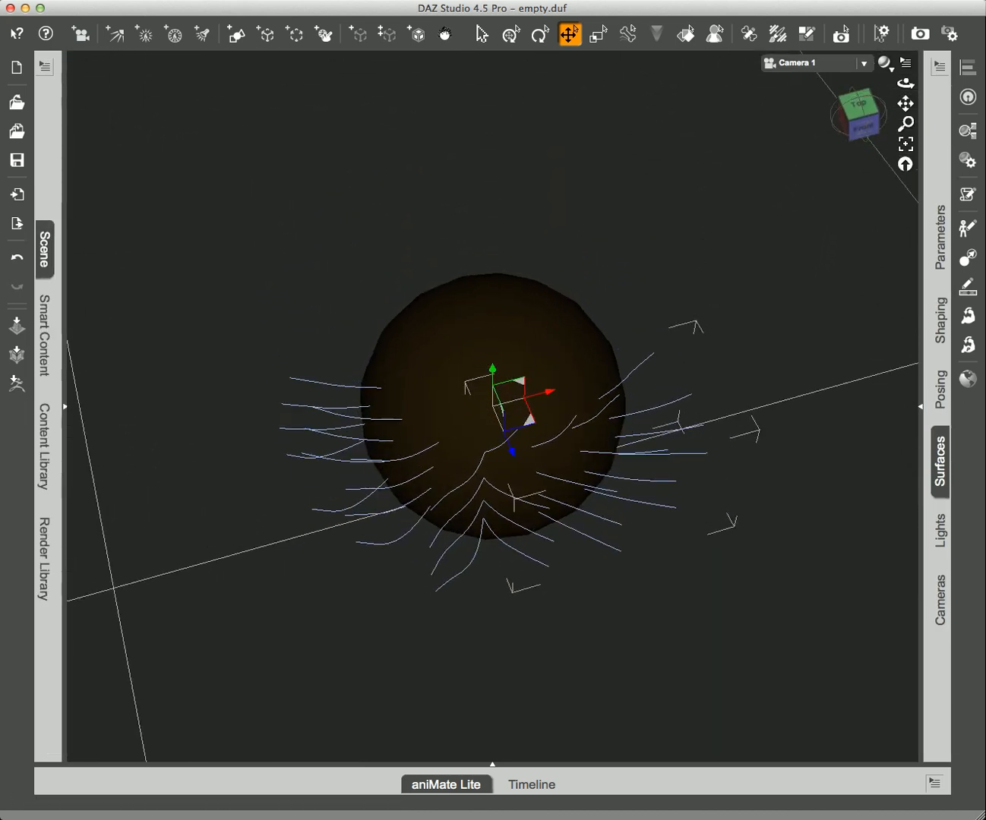
key(super+r)
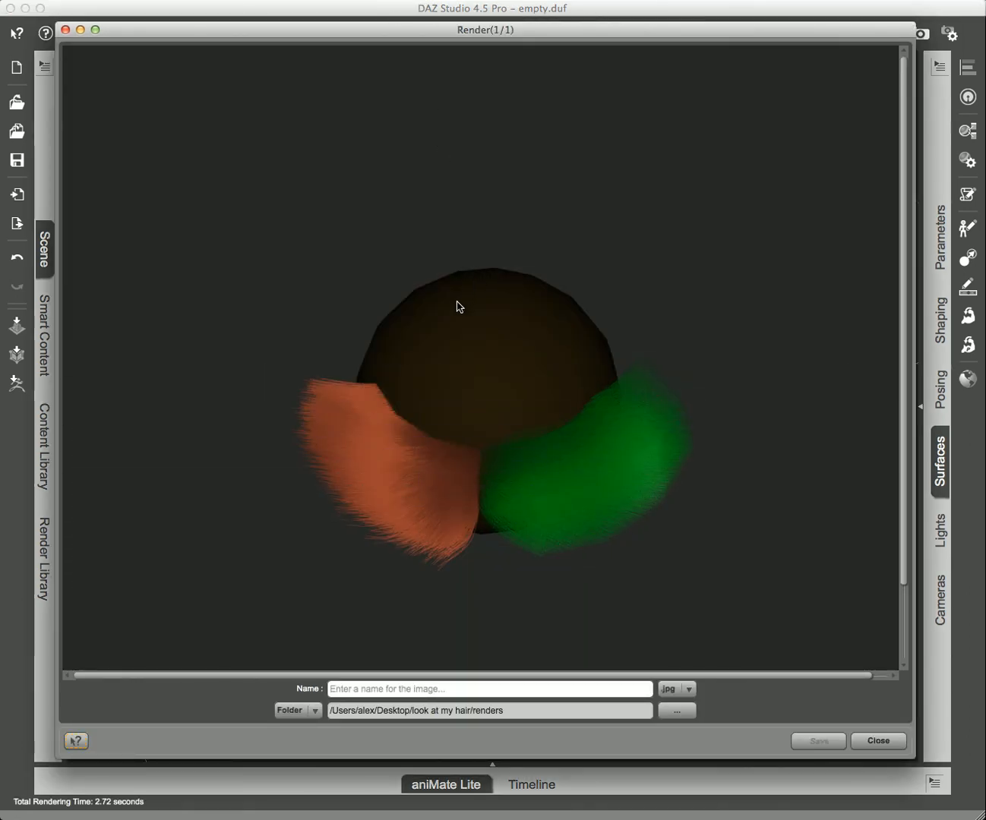
key(Escape)
Step: Zoom in on the sphere and pan so it sits higher in the viewport
scroll(480, 368, up, 8)
middle_drag(478, 415, 488, 226)
middle_drag(426, 488, 458, 491)
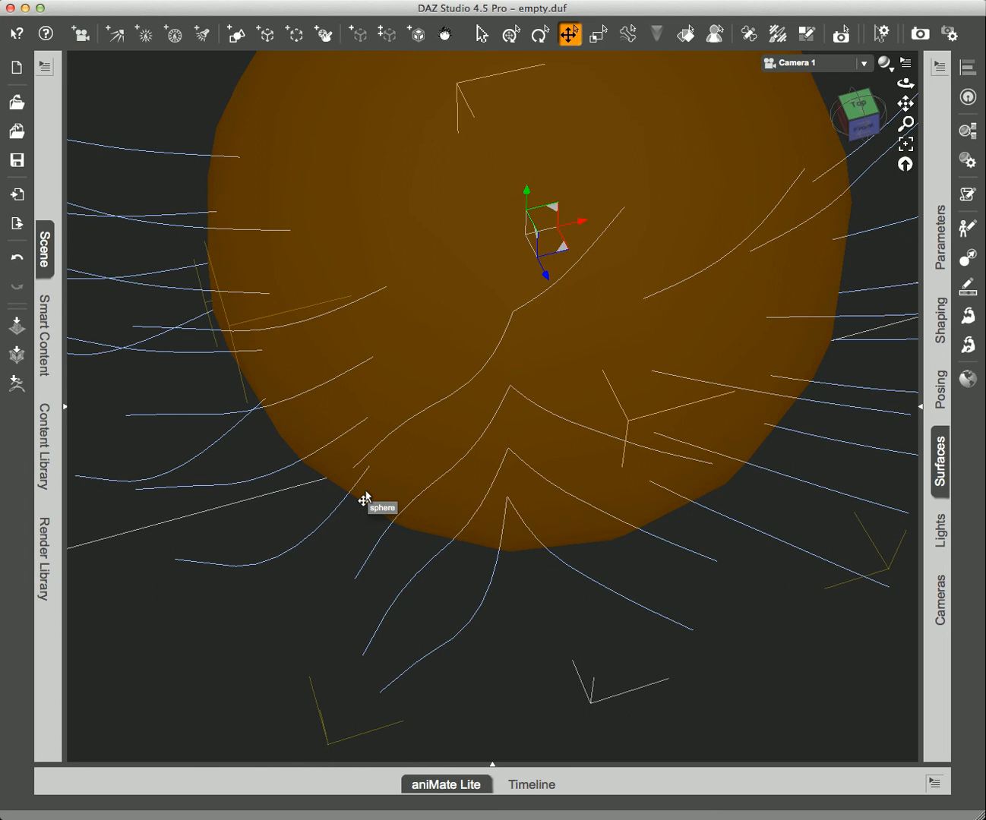
Step: Render a close-up of the terra cotta and green fur, then zoom out to a low front angle
key(super+r)
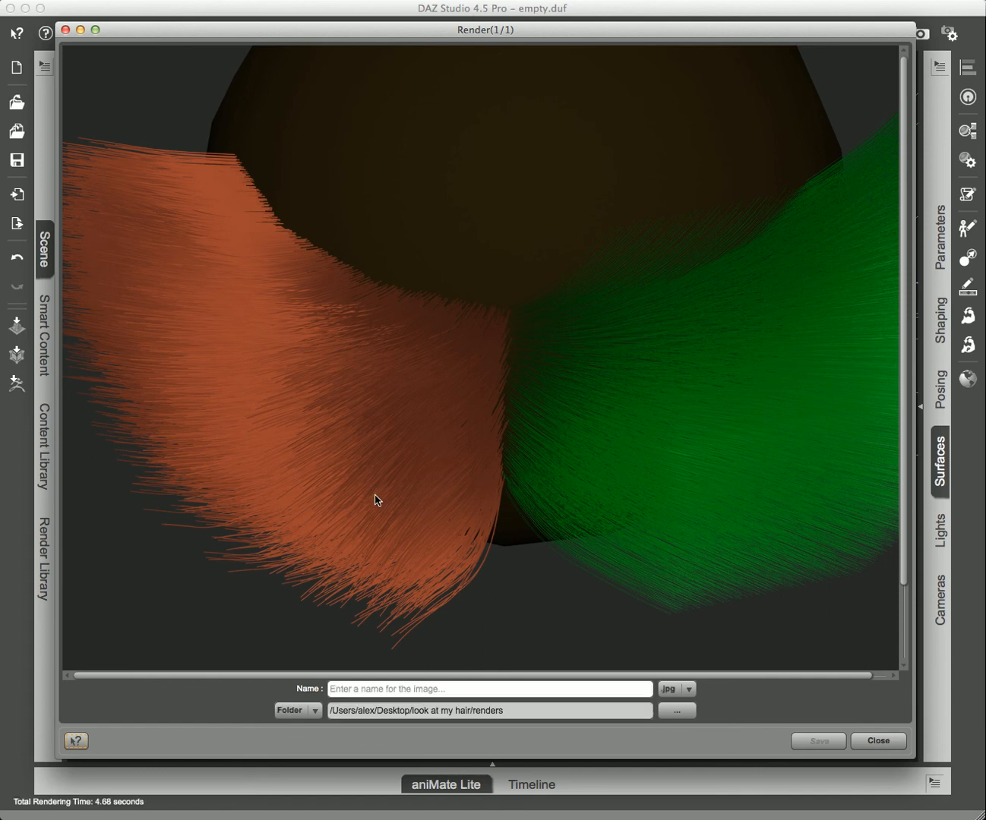
scroll(373, 498, down, 2)
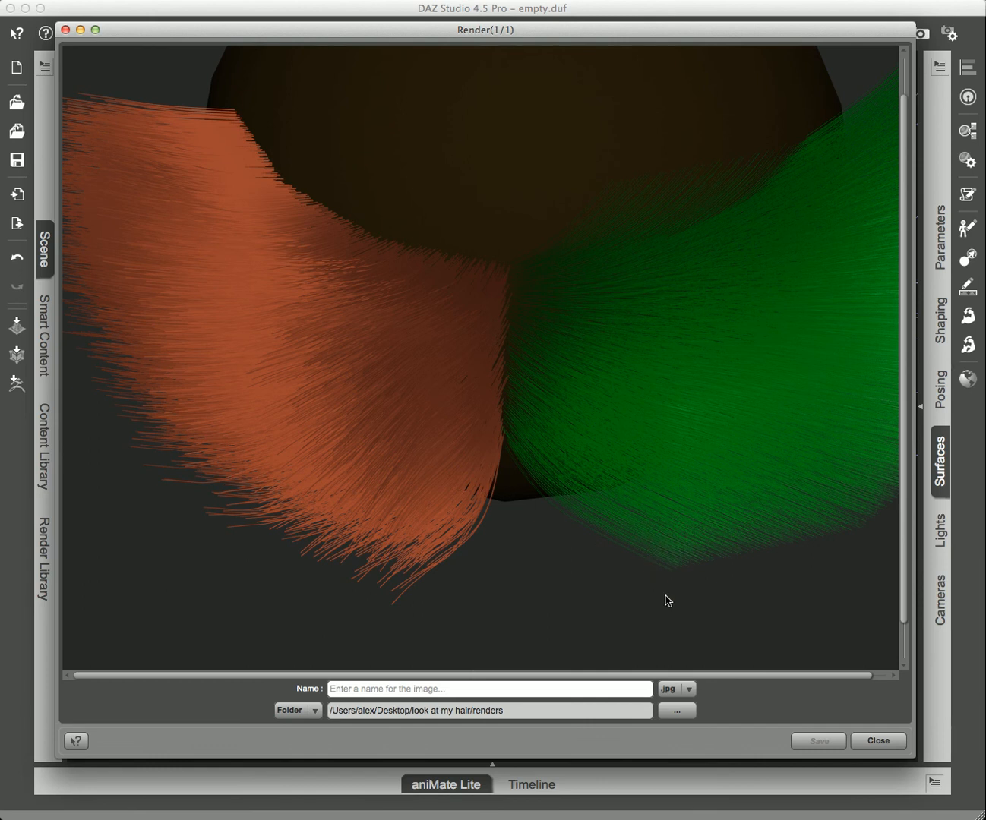
click(867, 744)
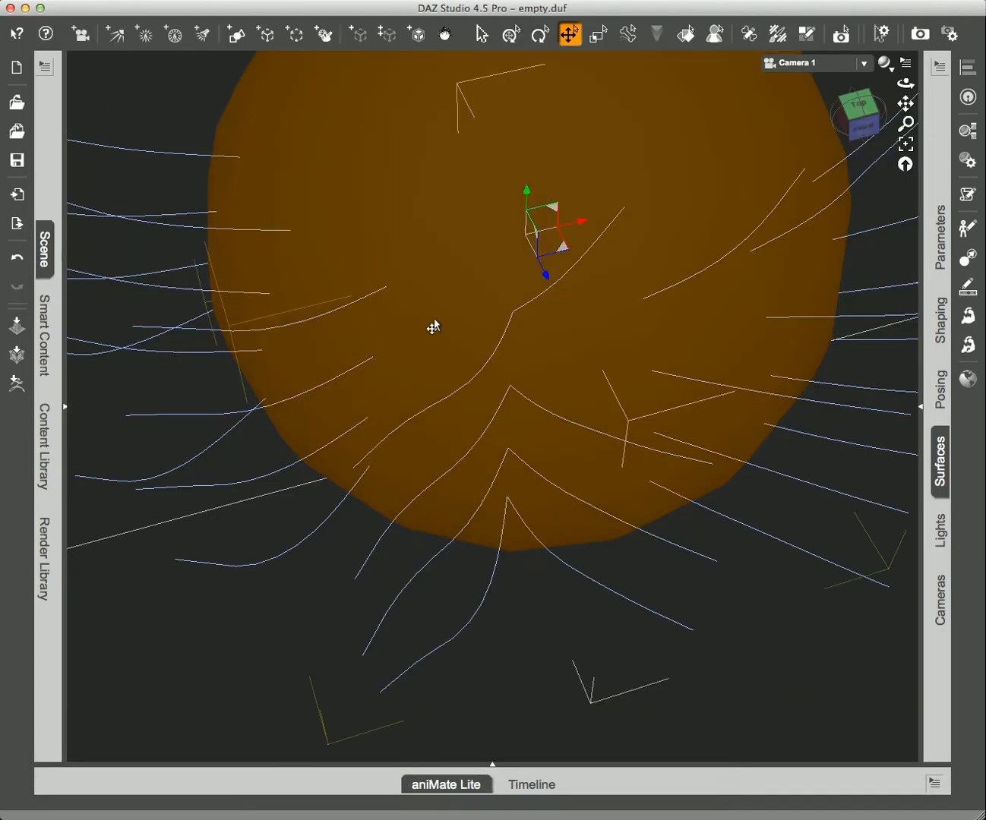
scroll(464, 370, down, 5)
middle_drag(505, 423, 487, 385)
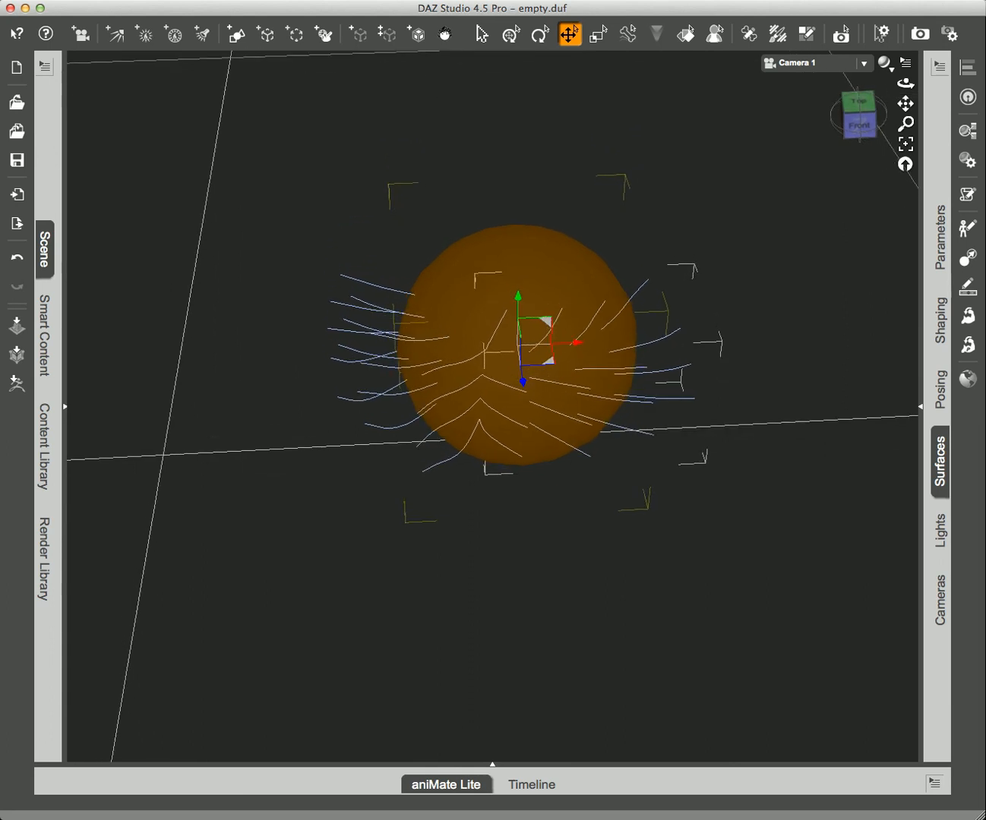